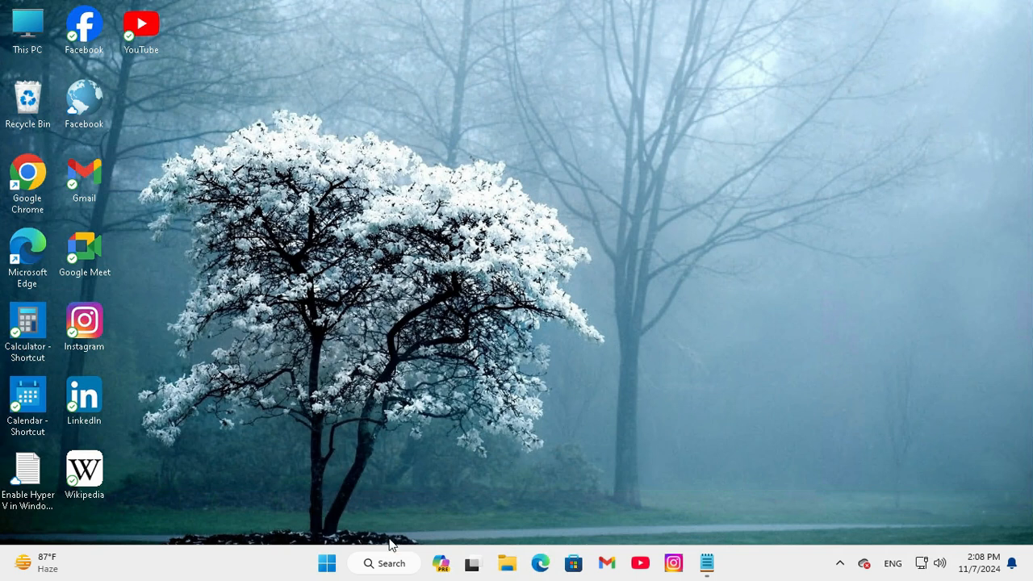
# Step: Search for regedit, run Registry Editor as administrator and allow it to make changes to the device
pyautogui.click(396, 572)
pyautogui.write('reg')
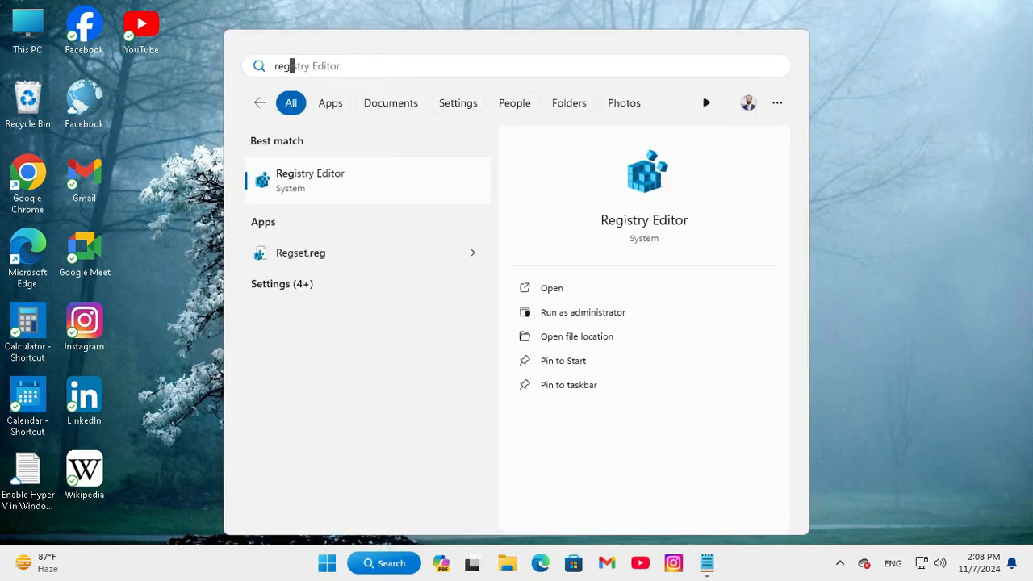
pyautogui.write('edit')
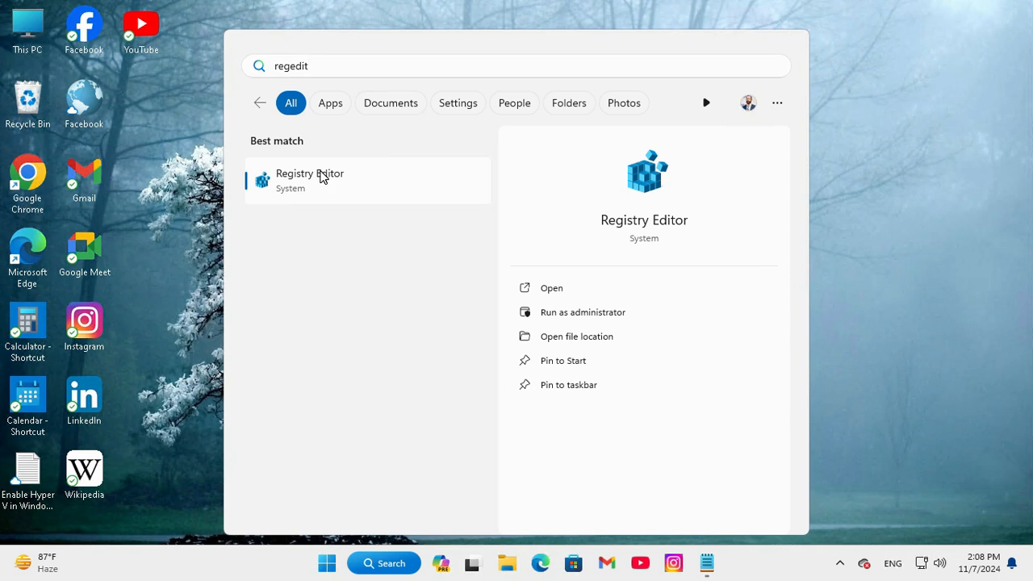
pyautogui.rightClick(321, 176)
pyautogui.click(389, 194)
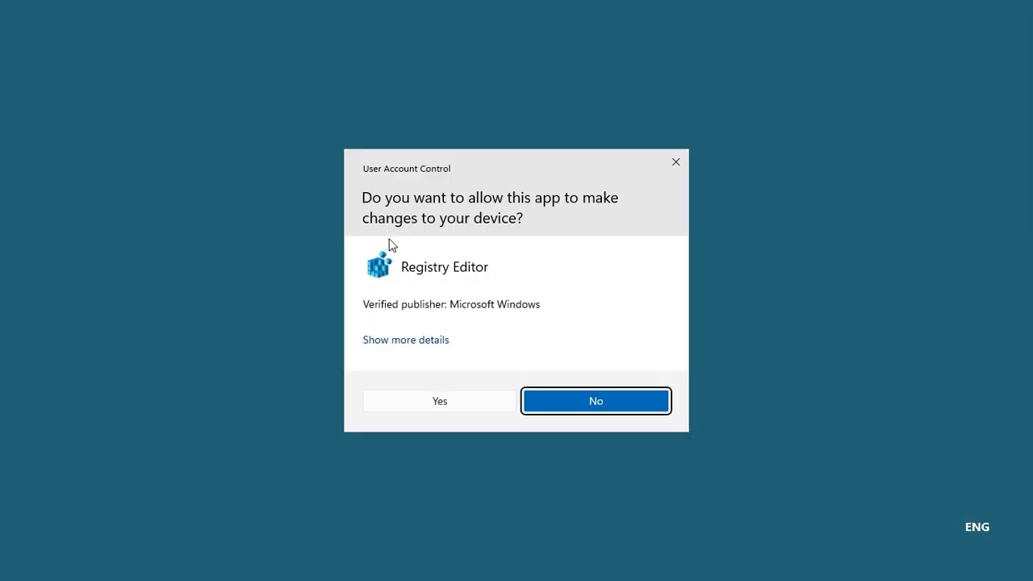
pyautogui.click(434, 402)
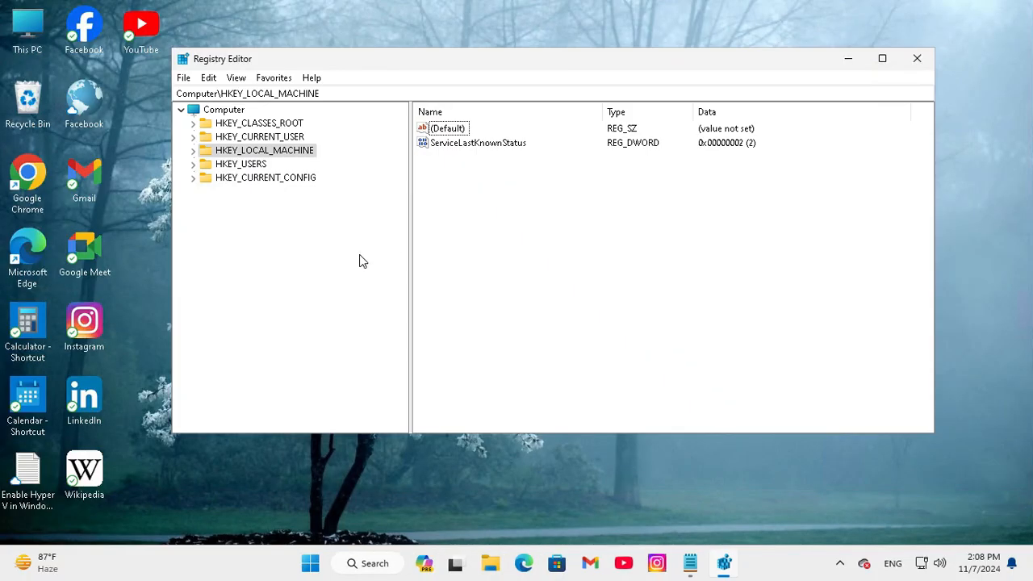
# Step: Expand the registry tree down to HKEY_CURRENT_USER\Software\Microsoft
pyautogui.click(245, 164)
pyautogui.click(252, 141)
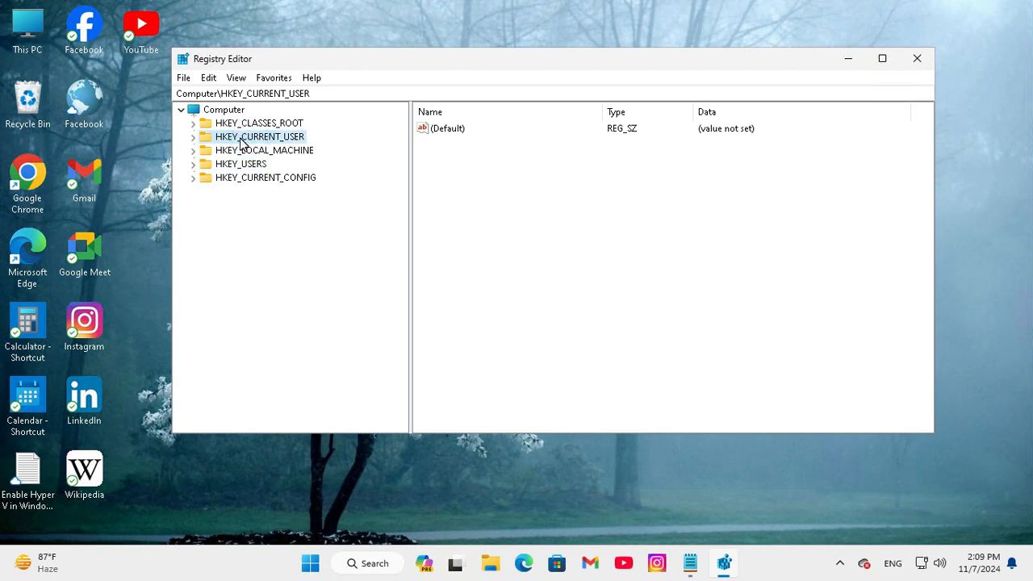
pyautogui.click(193, 137)
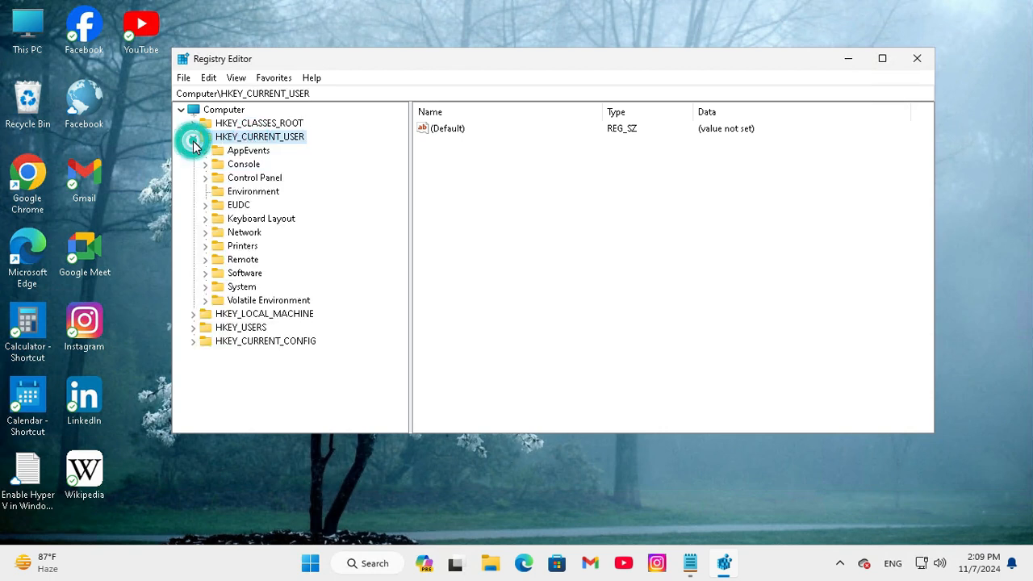
pyautogui.click(246, 273)
pyautogui.click(205, 274)
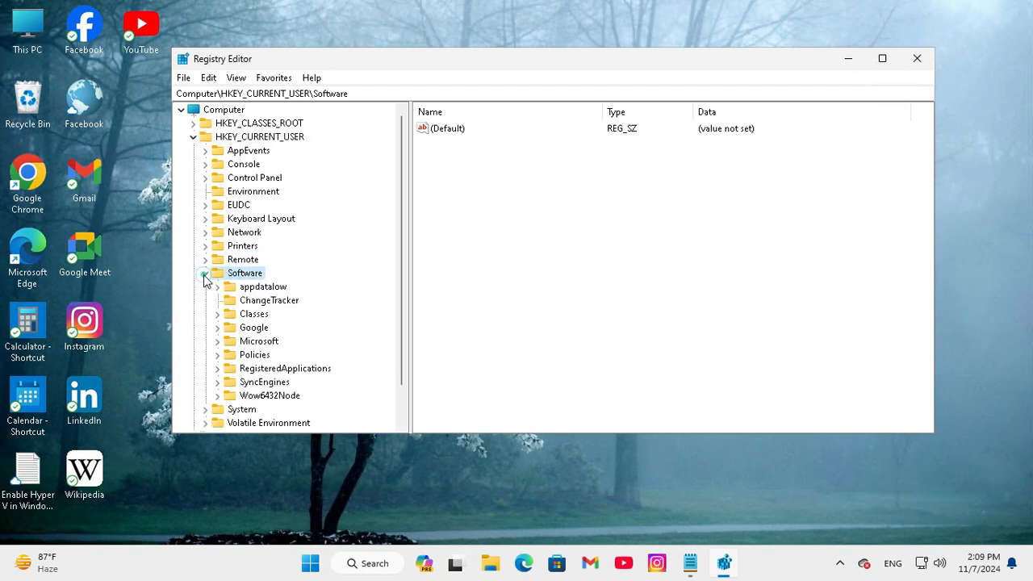
pyautogui.moveTo(401, 219); pyautogui.dragTo(401, 251)
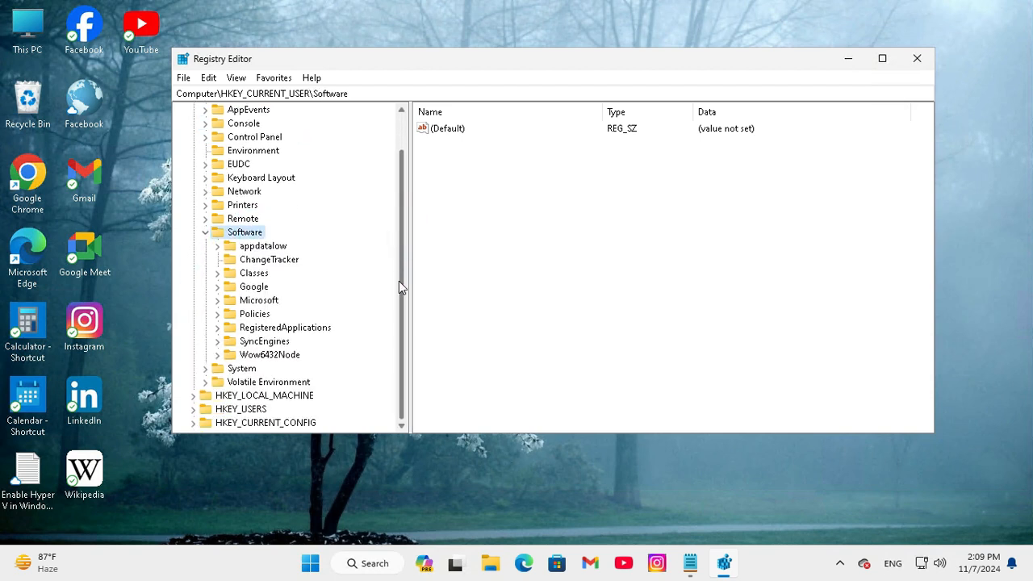
pyautogui.click(249, 304)
pyautogui.click(217, 302)
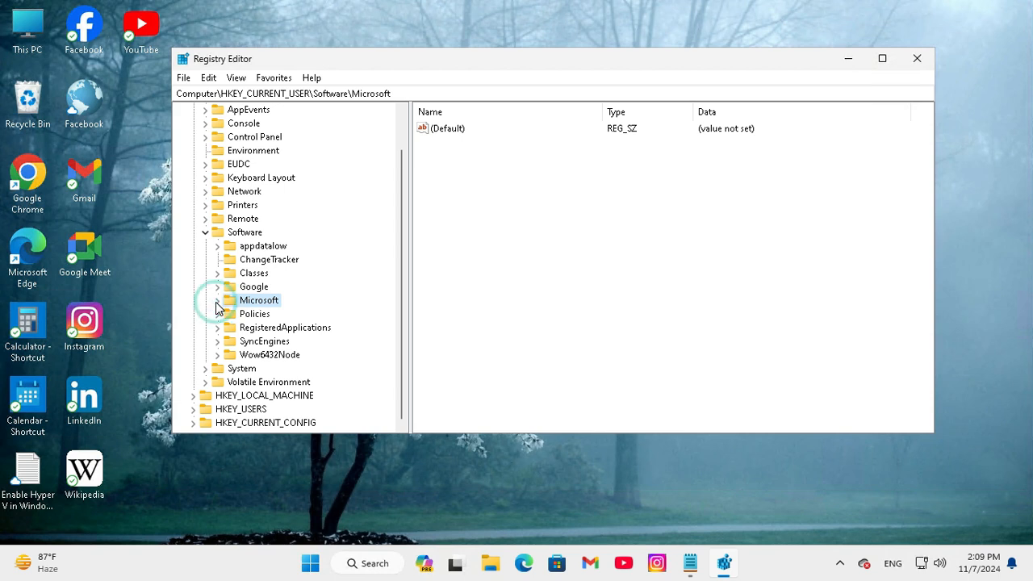
# Step: Within the Microsoft key, expand Windows\CurrentVersion\Policies
pyautogui.moveTo(401, 213); pyautogui.dragTo(403, 329)
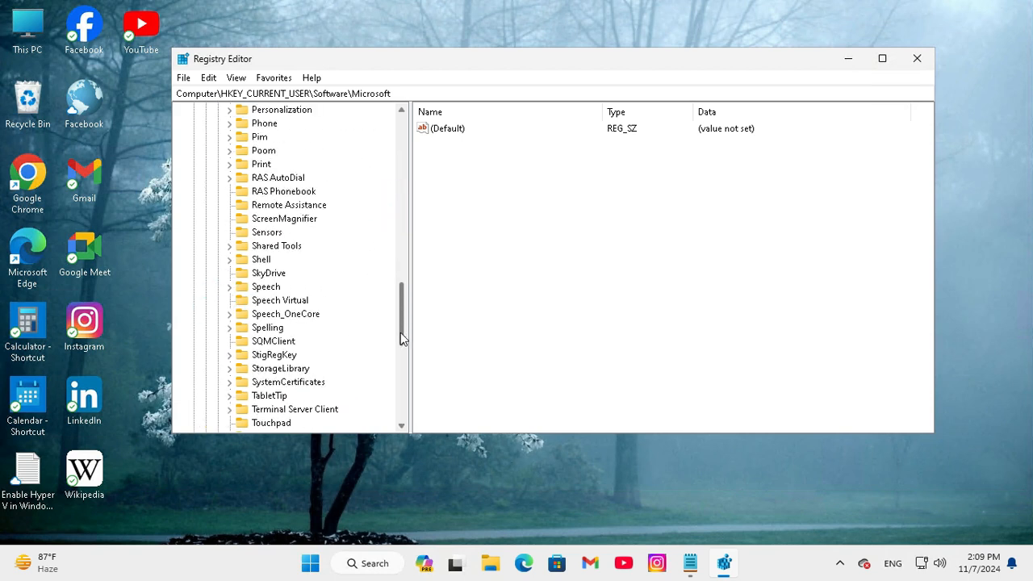
pyautogui.scroll(-8, 402, 337)
pyautogui.click(272, 234)
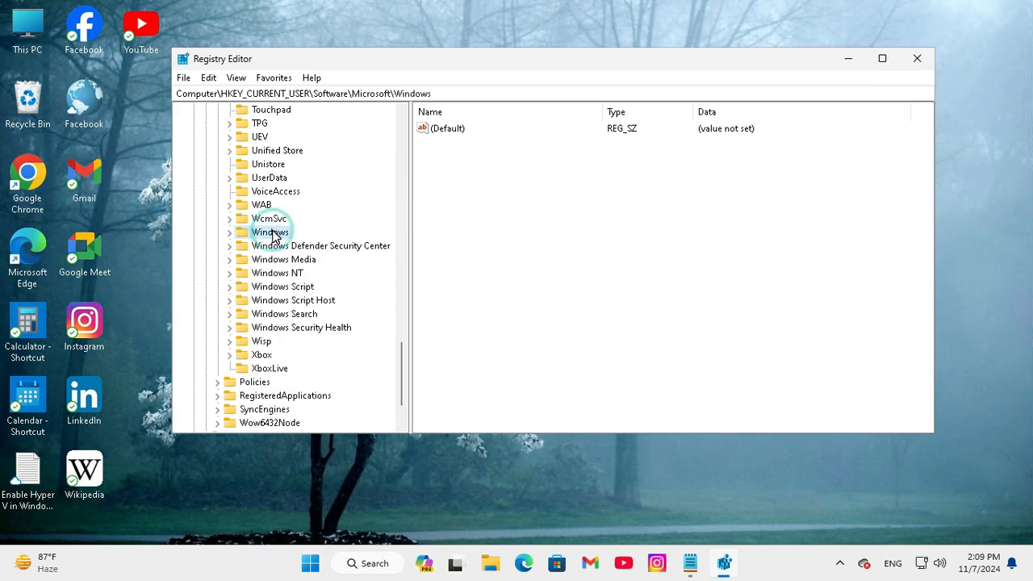
pyautogui.click(229, 232)
pyautogui.click(289, 259)
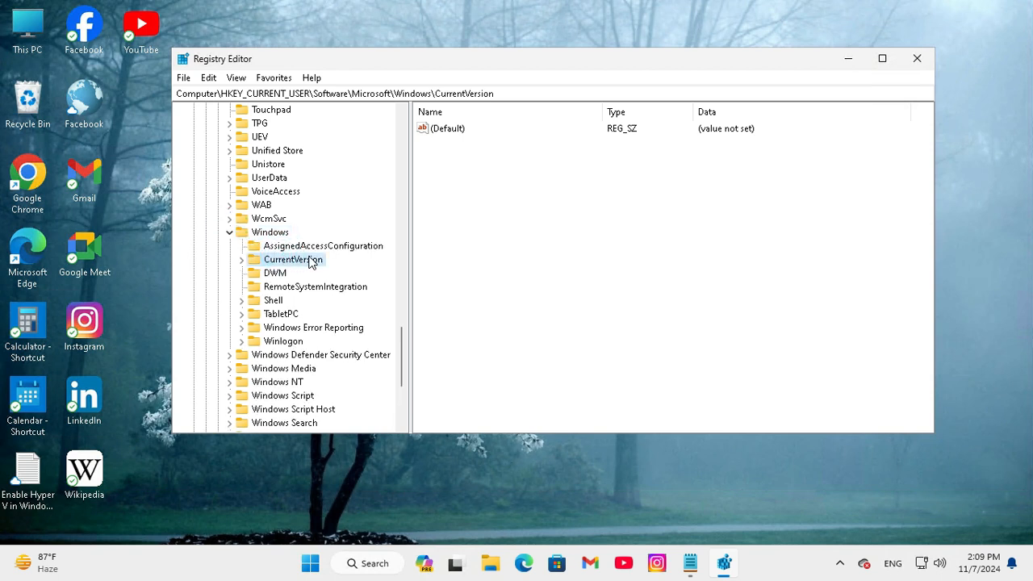
pyautogui.click(241, 260)
pyautogui.moveTo(402, 269); pyautogui.dragTo(405, 336)
pyautogui.click(289, 179)
pyautogui.click(254, 179)
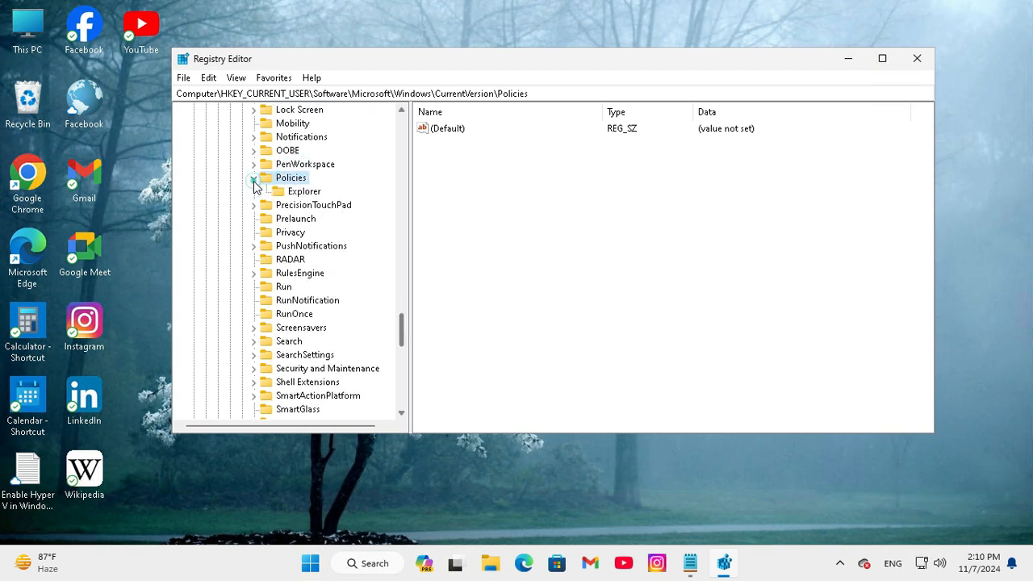
# Step: Create a new key named System under the Policies key
pyautogui.rightClick(296, 184)
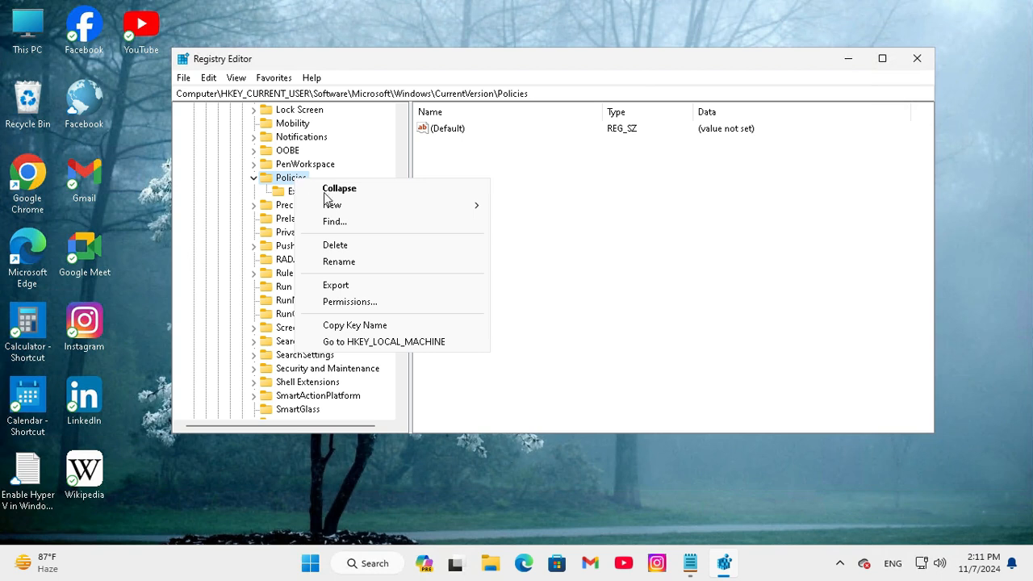
pyautogui.moveTo(383, 210)
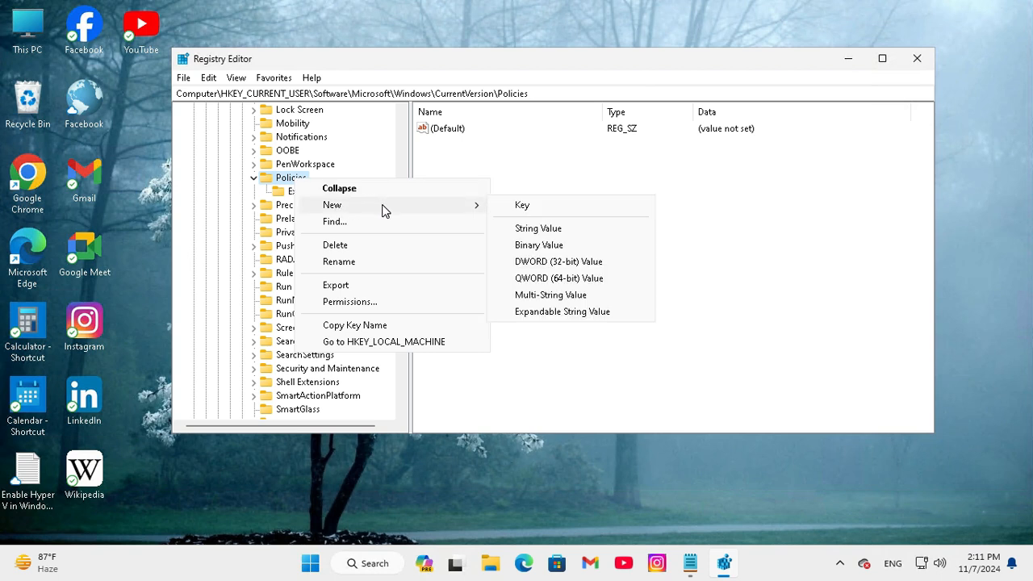
pyautogui.click(523, 205)
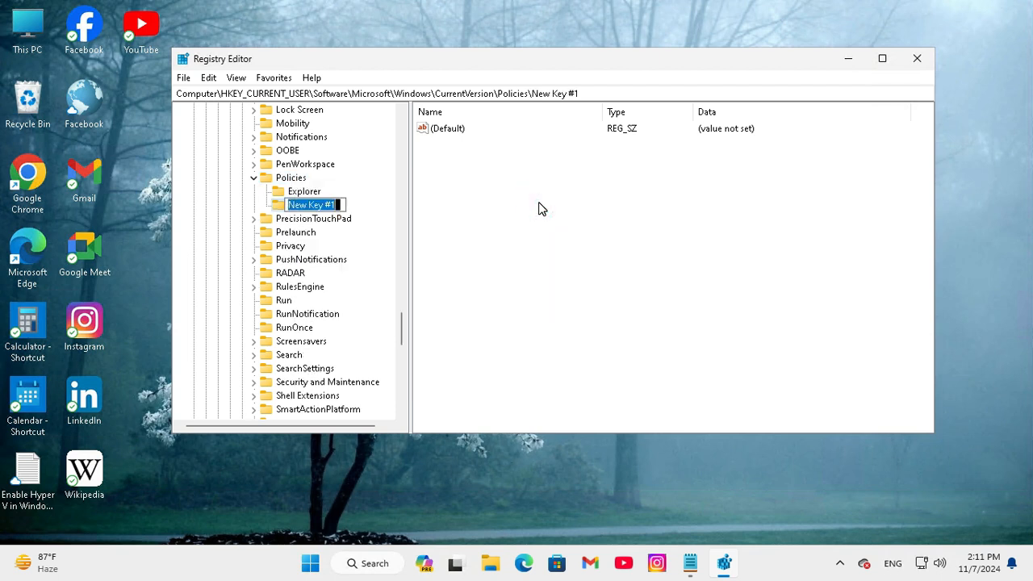
pyautogui.write('System')
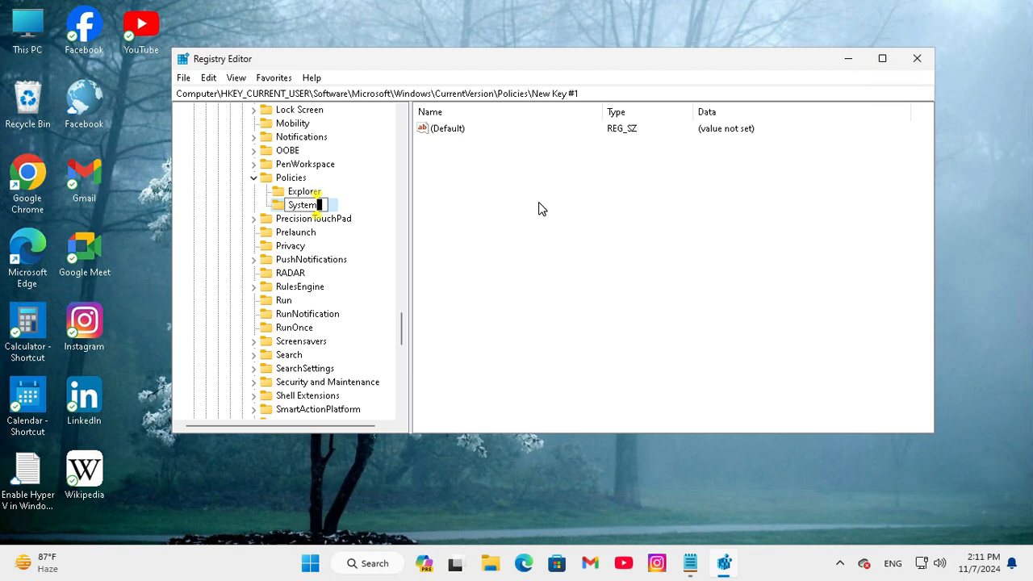
pyautogui.press('Return')
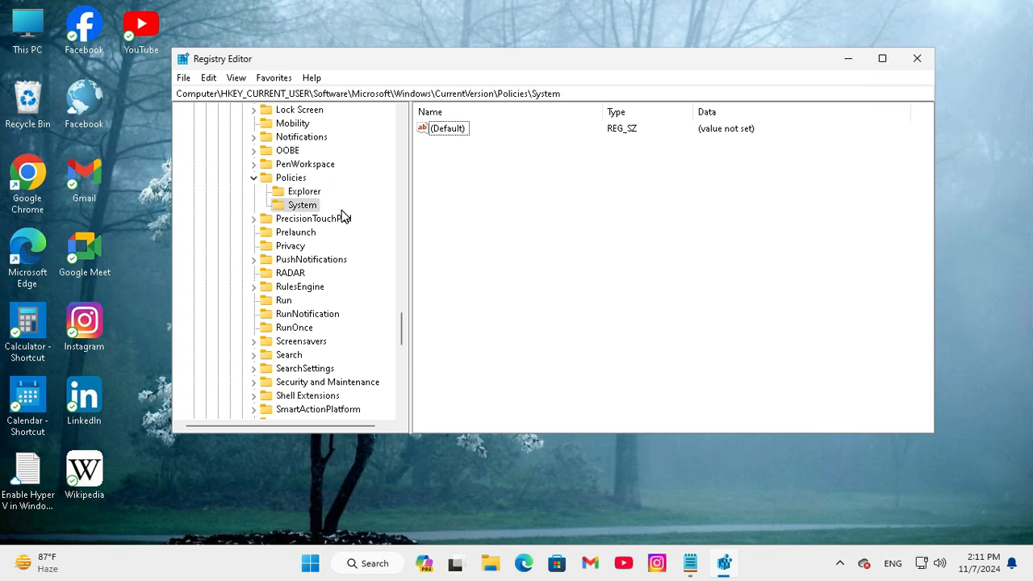
# Step: Create a DWORD (32-bit) value in the System key and name it DisableTaskMgr
pyautogui.click(297, 208)
pyautogui.rightClick(562, 200)
pyautogui.moveTo(605, 207)
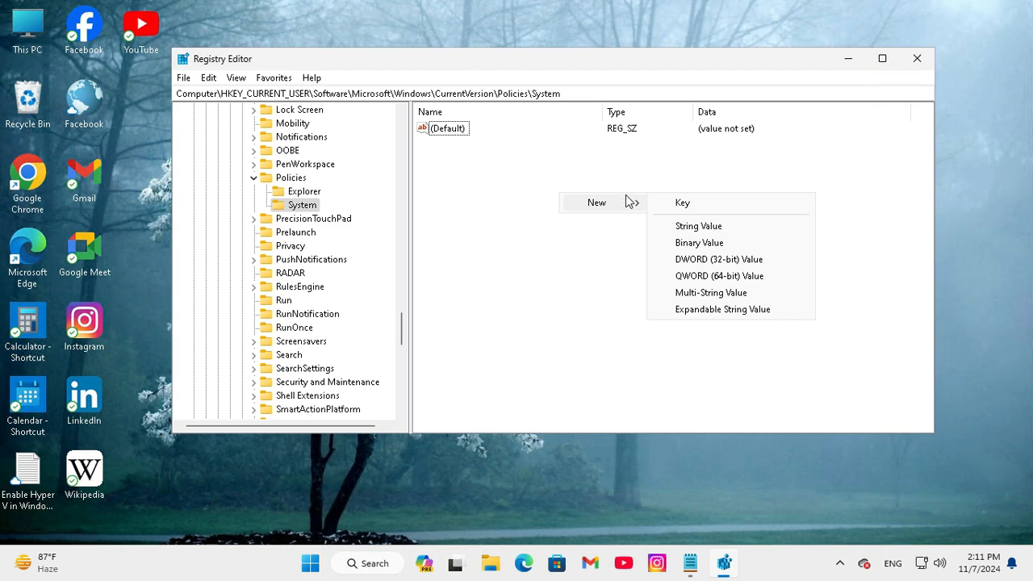
pyautogui.click(733, 260)
pyautogui.press('Return')
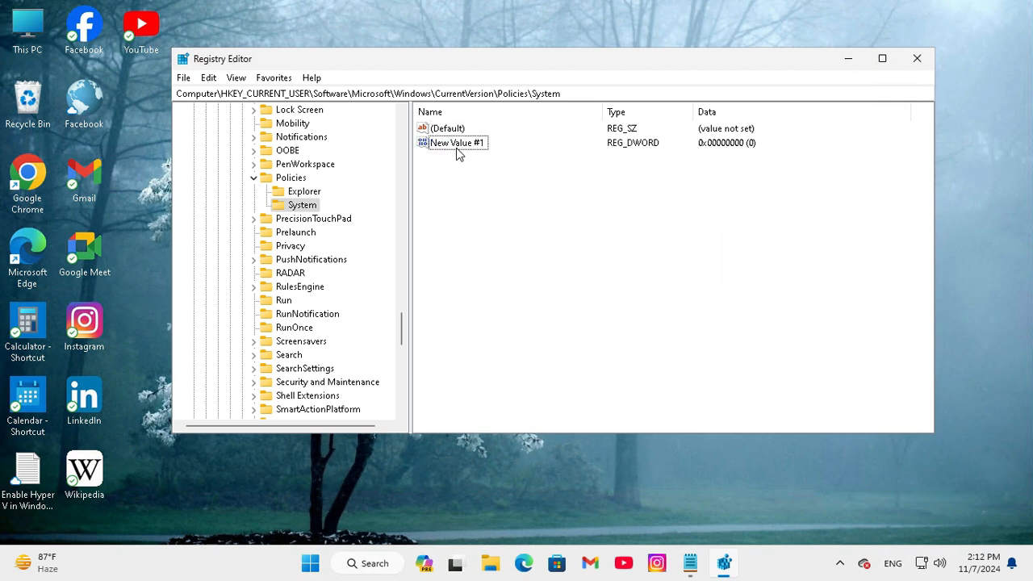
pyautogui.rightClick(456, 145)
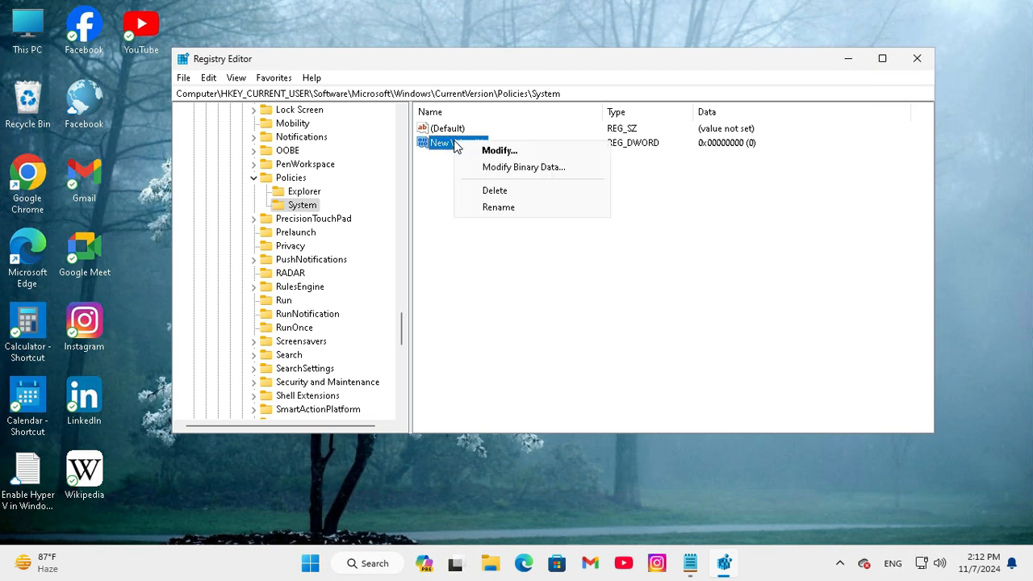
pyautogui.click(499, 208)
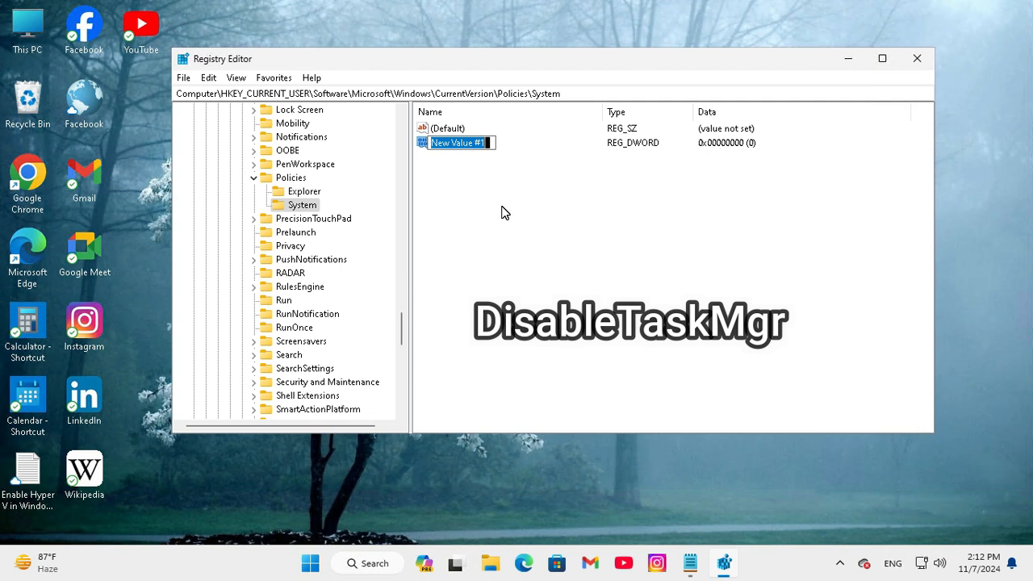
pyautogui.write('DisableTaskMgr')
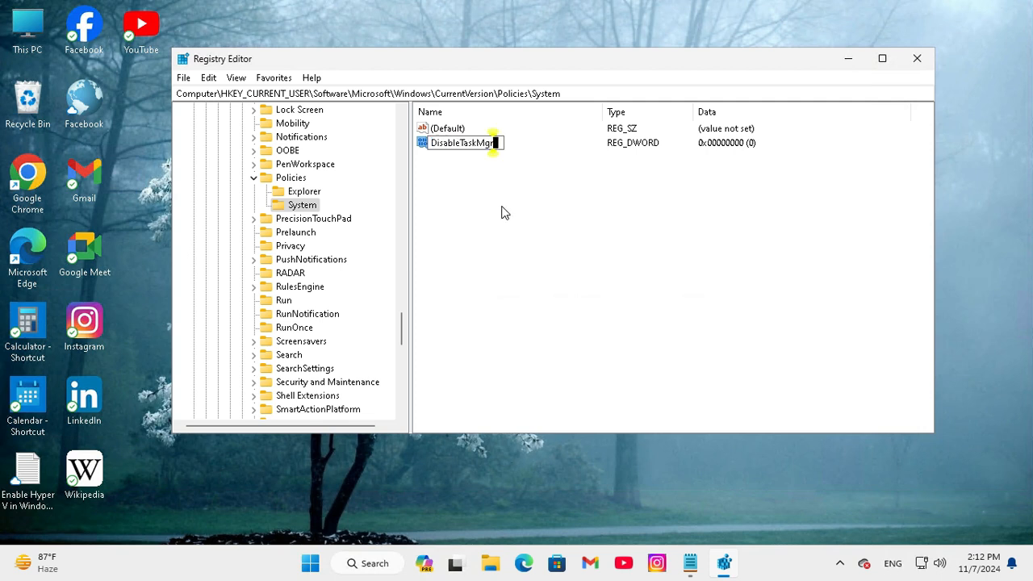
pyautogui.click(497, 202)
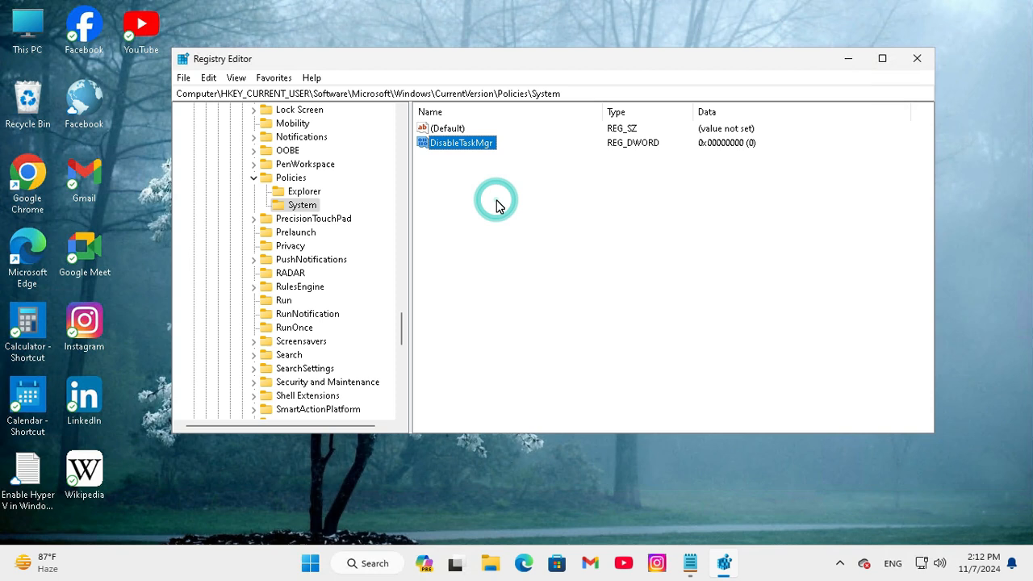
# Step: Set the value data of DisableTaskMgr to 1
pyautogui.rightClick(477, 150)
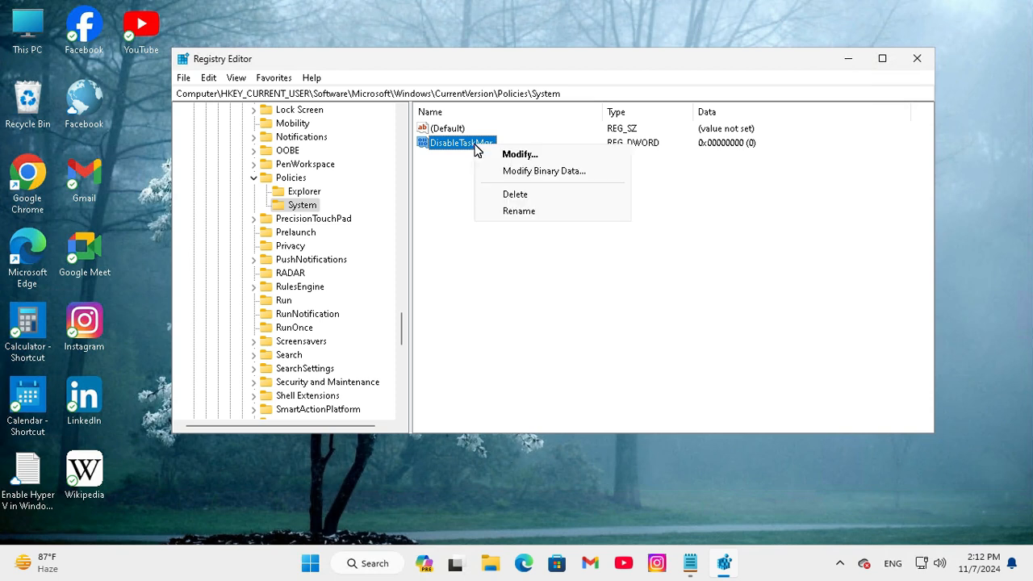
pyautogui.click(519, 154)
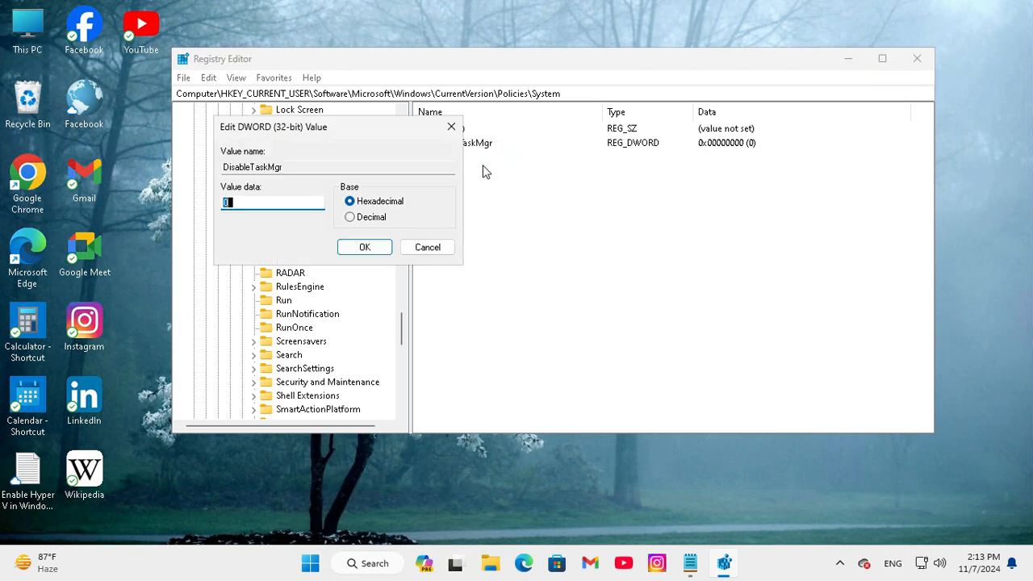
pyautogui.click(228, 202)
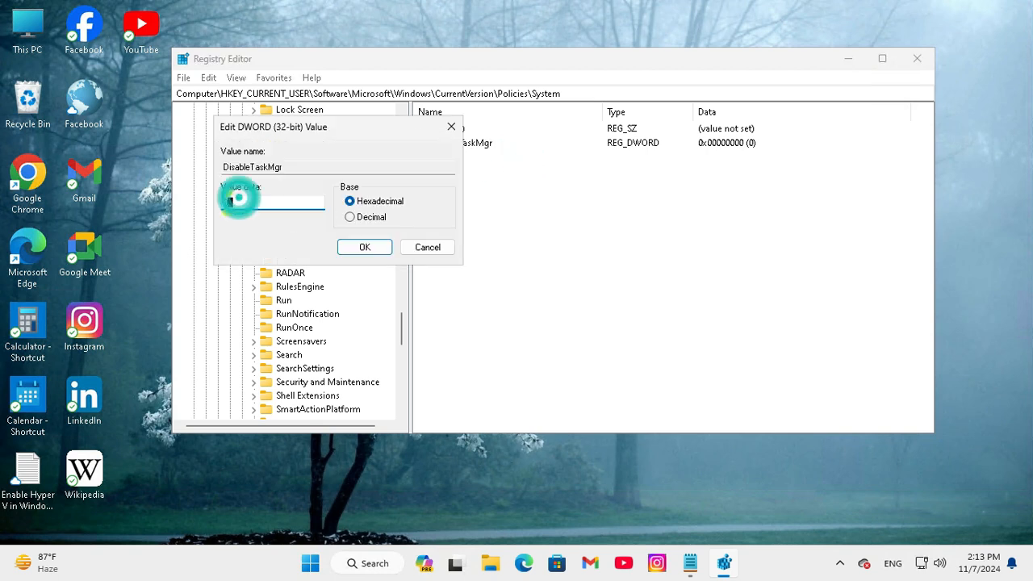
pyautogui.press('BackSpace')
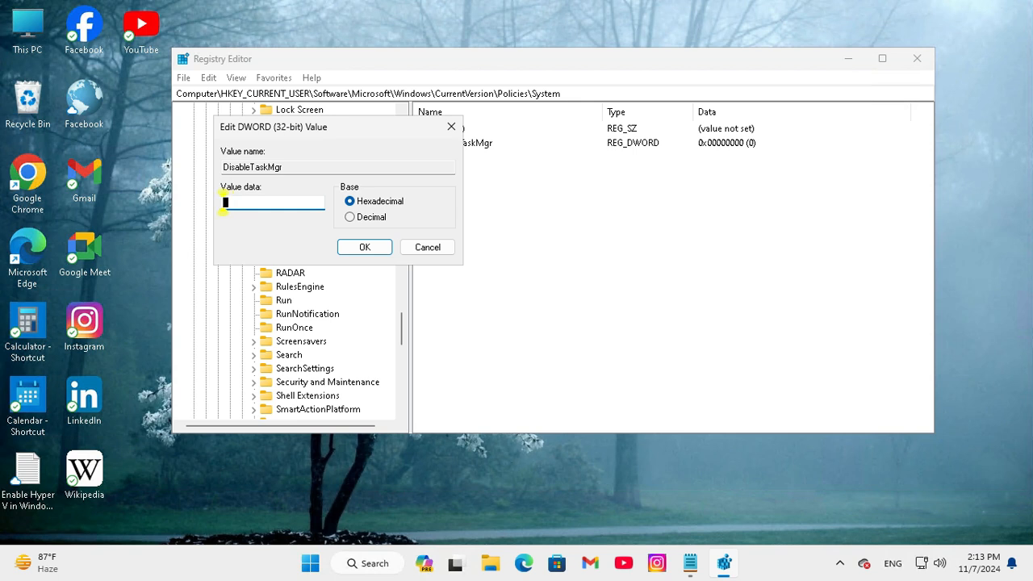
pyautogui.write('1')
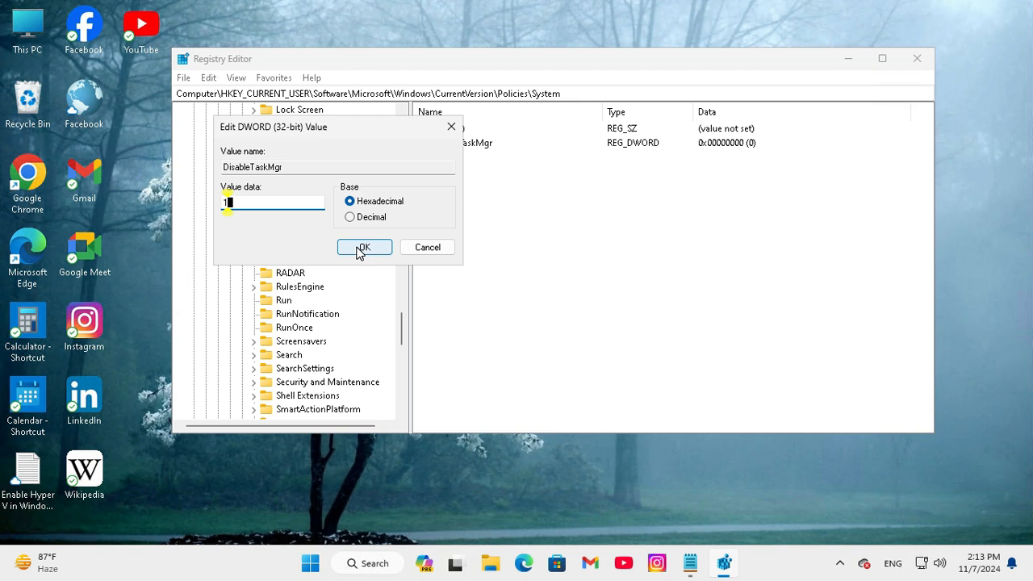
pyautogui.click(361, 248)
pyautogui.click(697, 173)
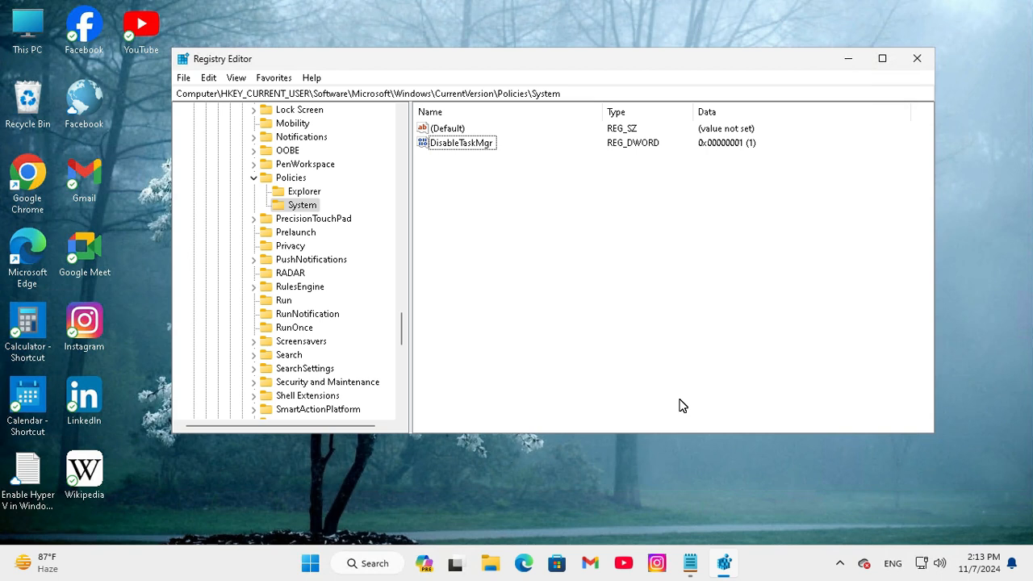
# Step: Close Registry Editor and restart the computer
pyautogui.click(918, 60)
pyautogui.click(330, 565)
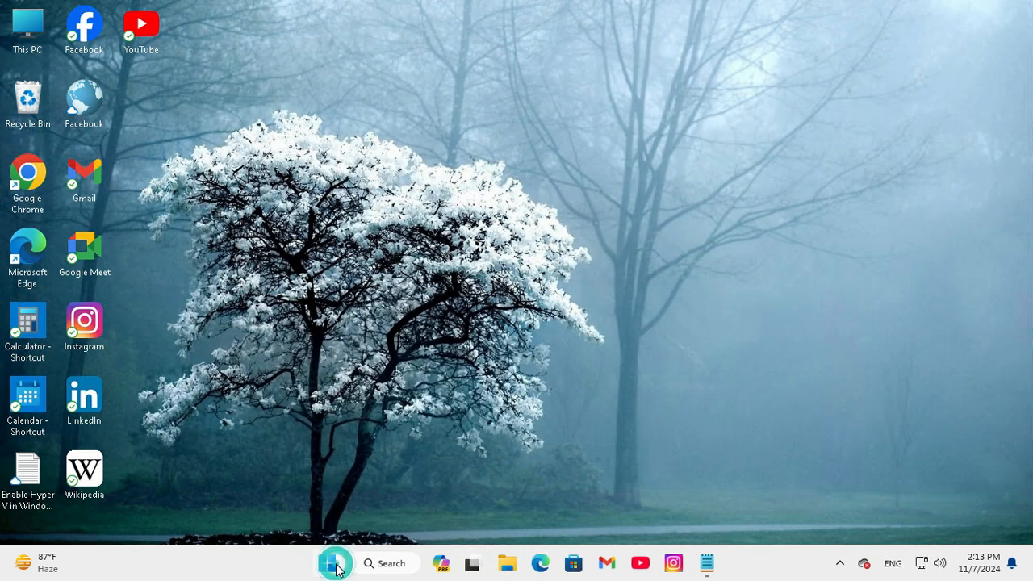
pyautogui.click(704, 512)
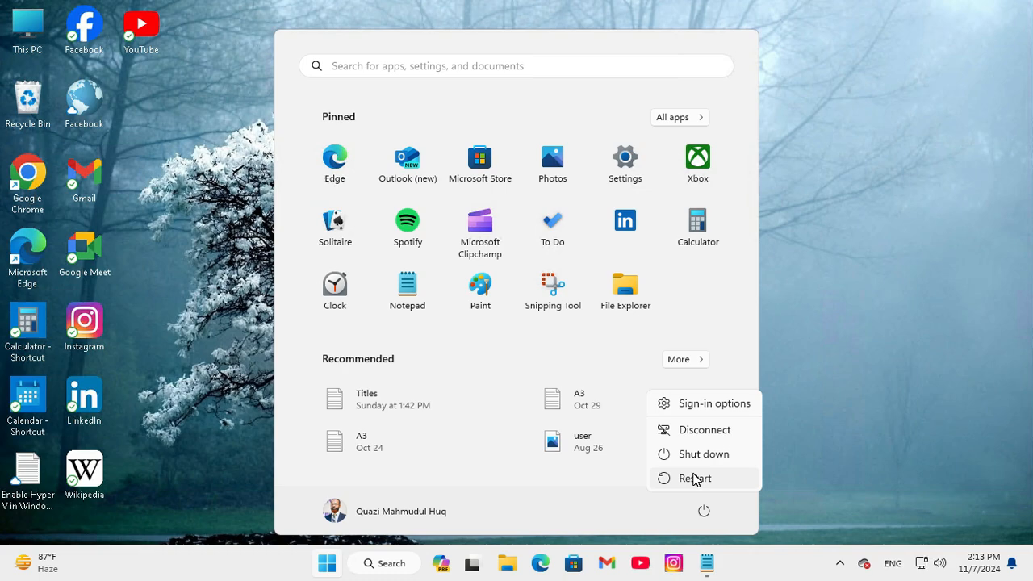
pyautogui.click(695, 478)
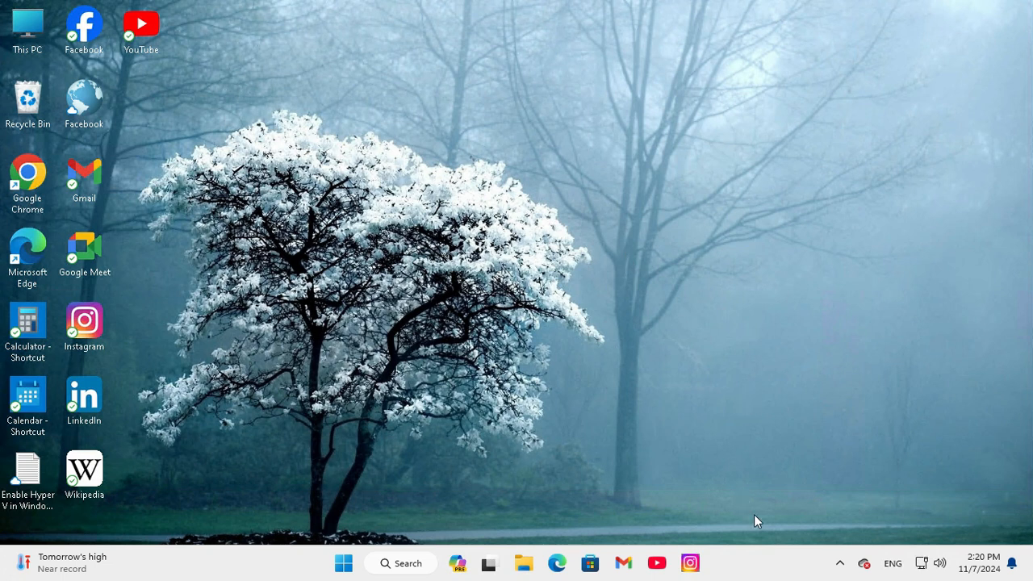
# Step: Search Windows for "task manager", try to open Task Manager, and dismiss the resulting dialog
pyautogui.rightClick(759, 557)
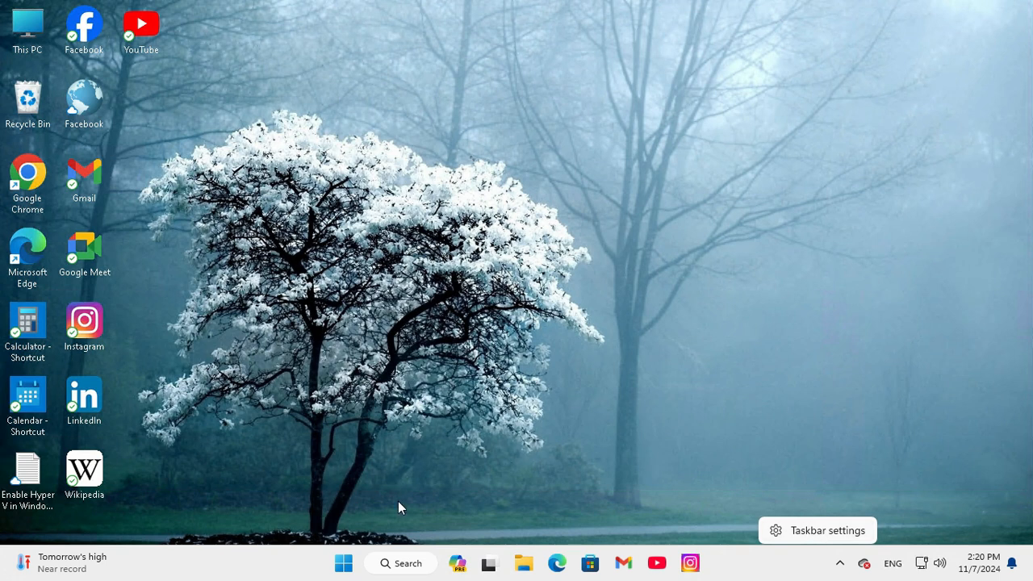
pyautogui.click(404, 563)
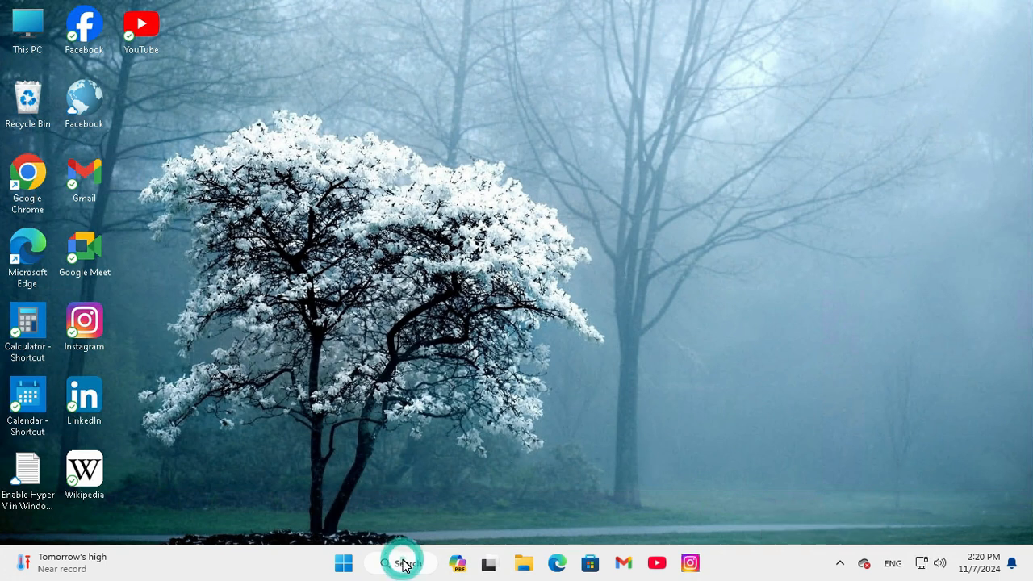
pyautogui.click(413, 570)
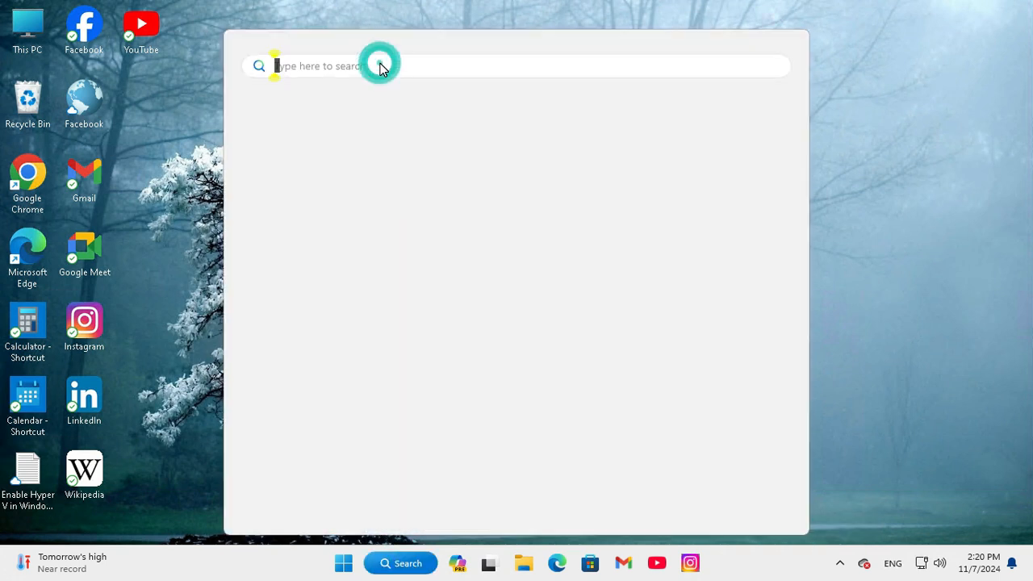
pyautogui.write('task manager')
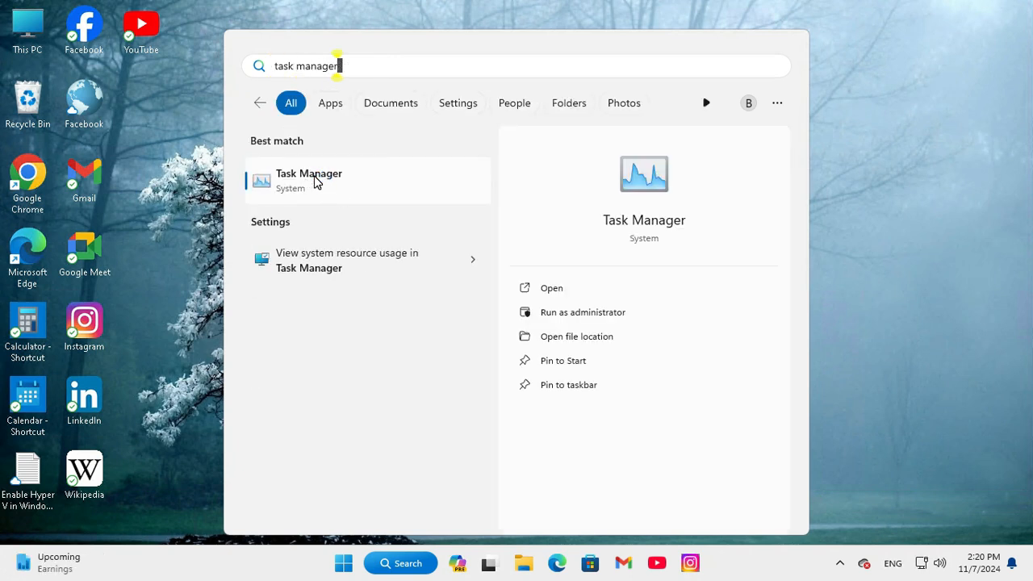
pyautogui.click(315, 182)
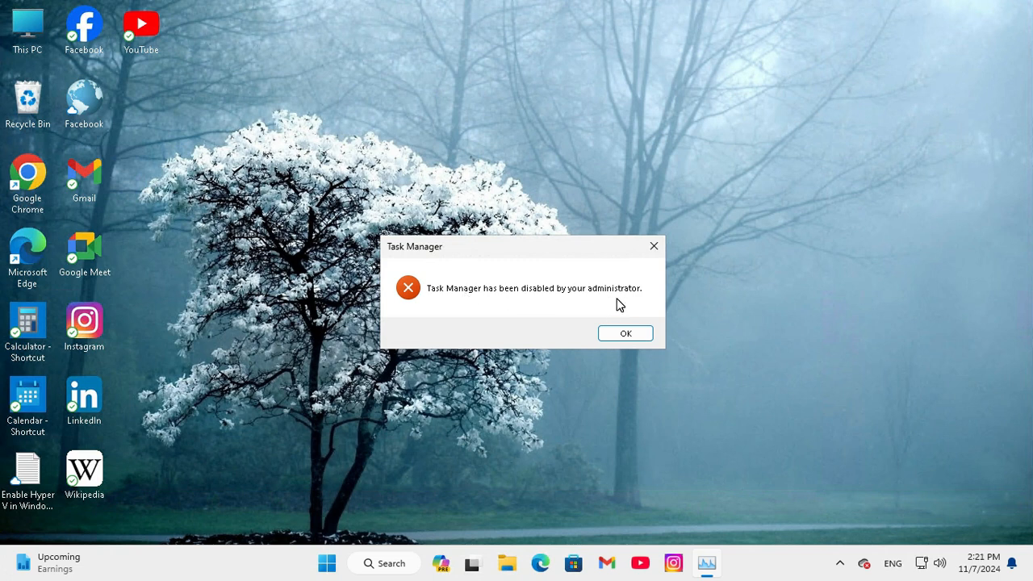
pyautogui.click(634, 333)
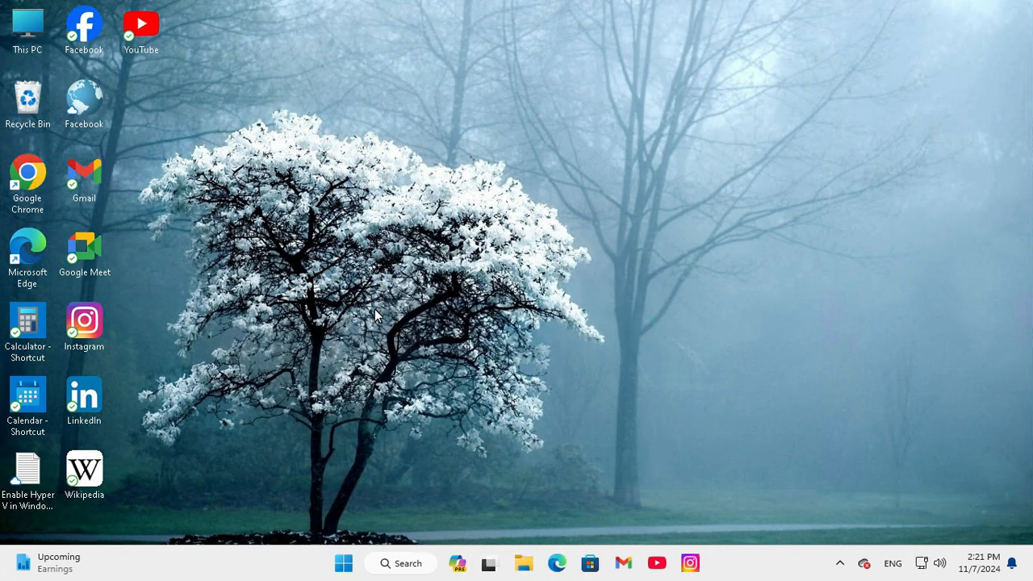
# Step: Search Windows for "regedit" and run Registry Editor as administrator, allowing it to make changes to the device
pyautogui.click(406, 562)
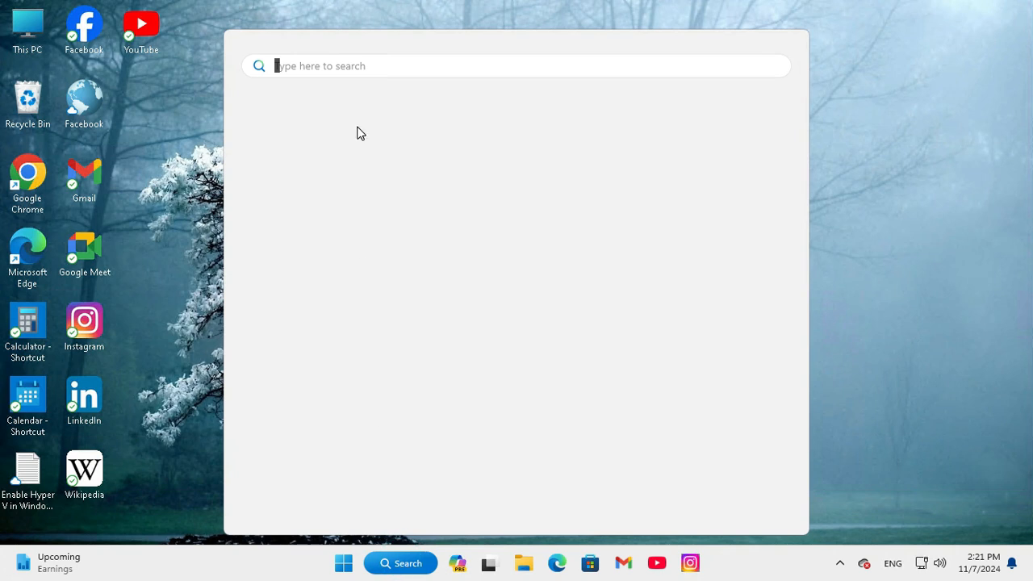
pyautogui.write('re')
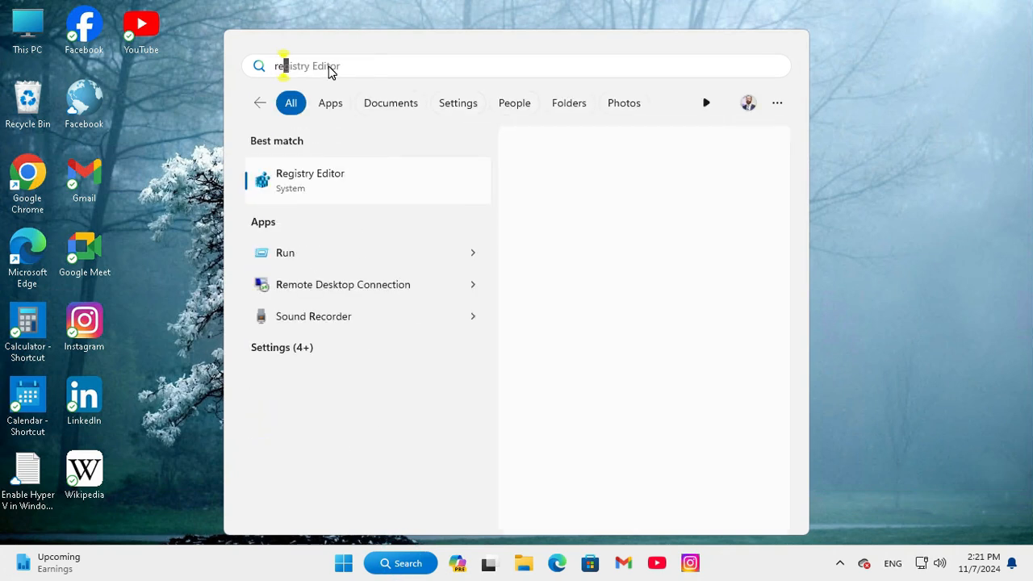
pyautogui.write('gedi')
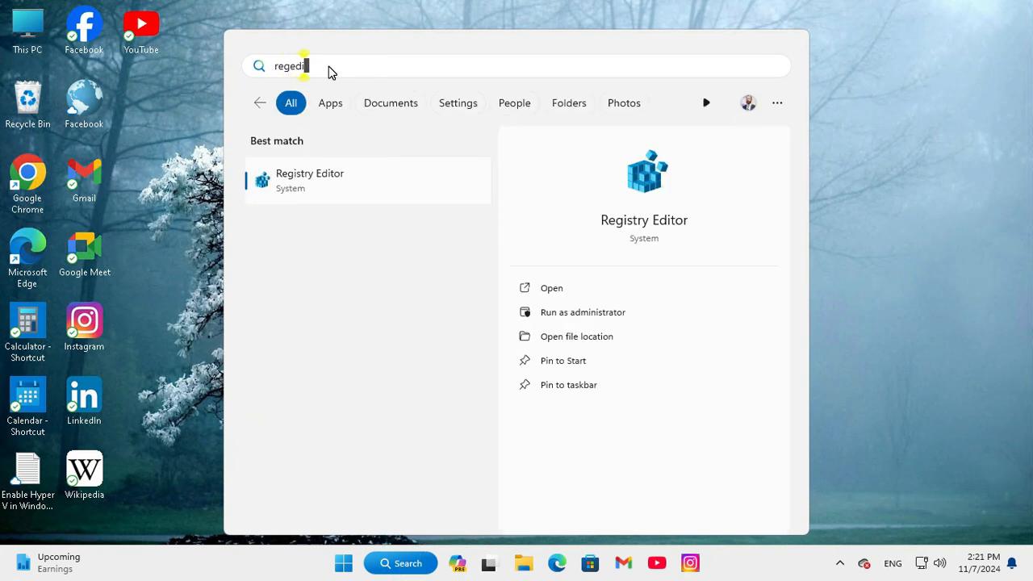
pyautogui.write('t')
pyautogui.rightClick(316, 178)
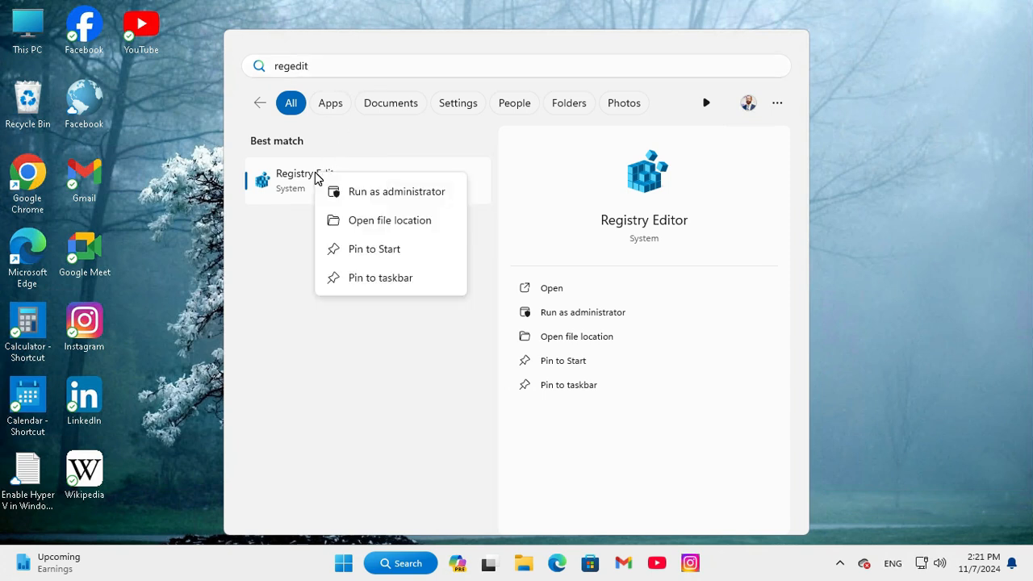
pyautogui.click(382, 193)
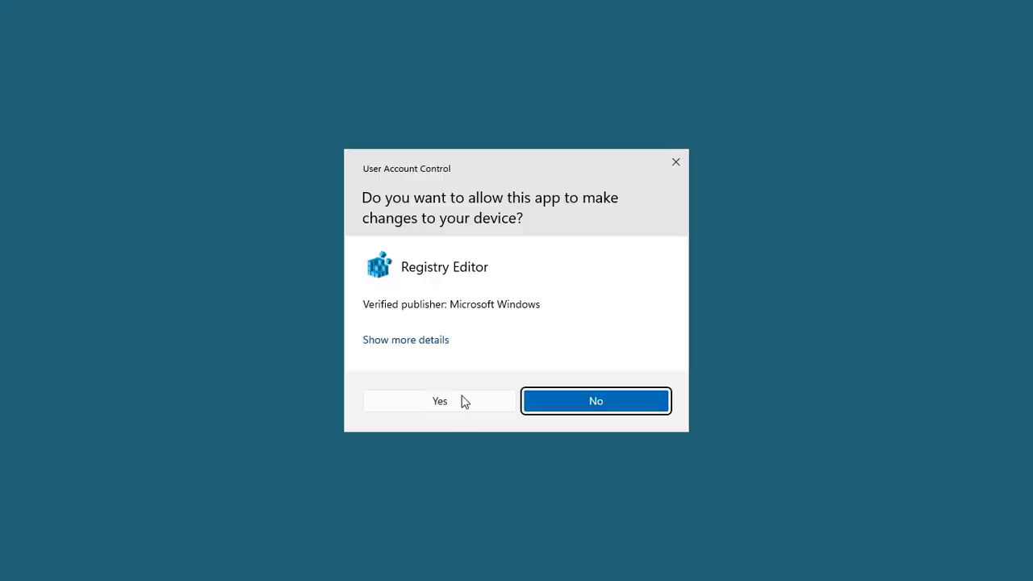
pyautogui.click(440, 401)
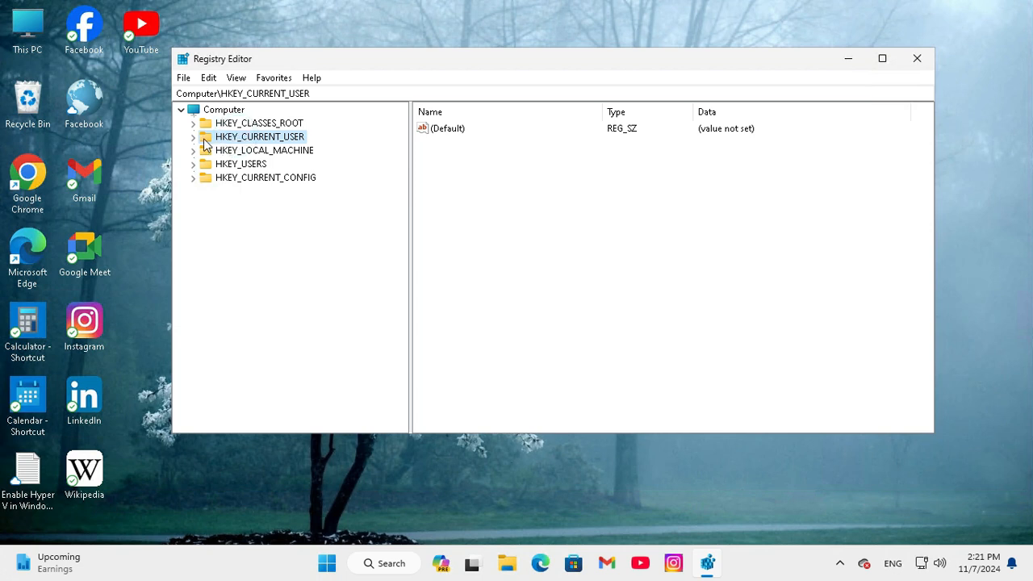
# Step: Go to the registry key HKEY_CURRENT_USER\Software\Microsoft\Windows\CurrentVersion\Policies\System
pyautogui.click(194, 137)
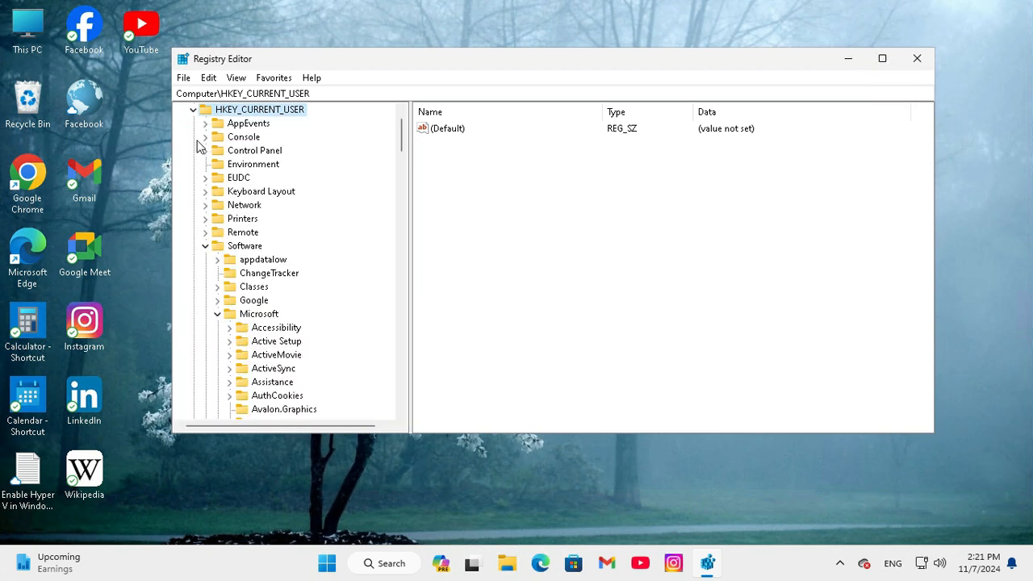
pyautogui.click(240, 250)
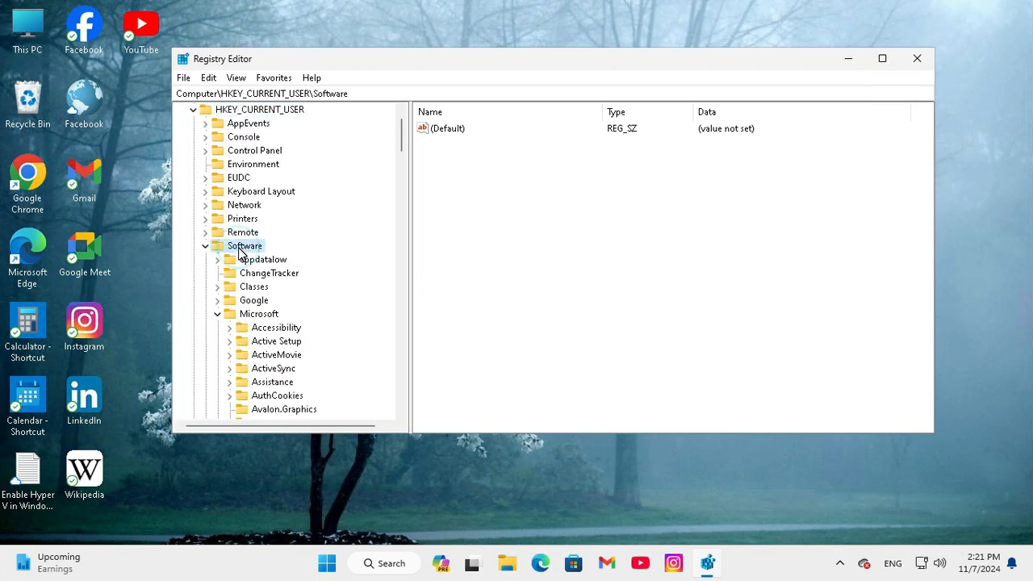
pyautogui.click(270, 318)
pyautogui.moveTo(402, 148); pyautogui.dragTo(403, 180)
pyautogui.scroll(-5, 404, 185)
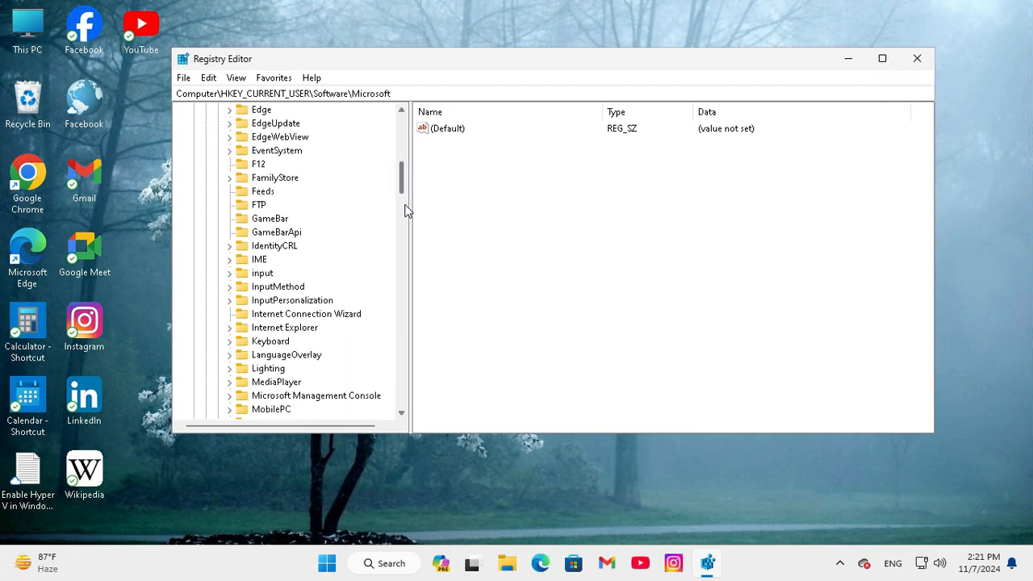
pyautogui.scroll(-20, 407, 250)
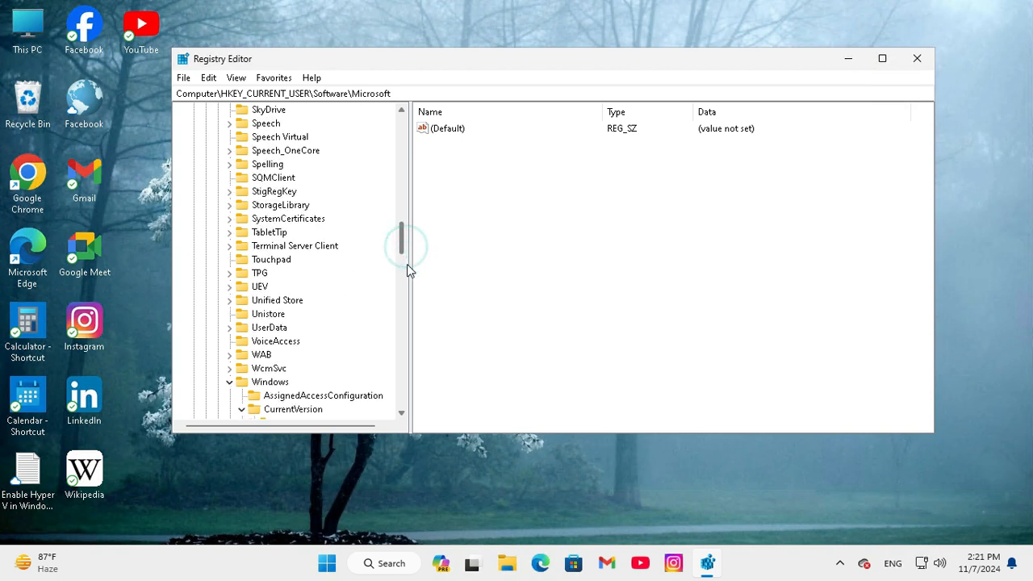
pyautogui.scroll(2, 409, 283)
pyautogui.scroll(1, 406, 277)
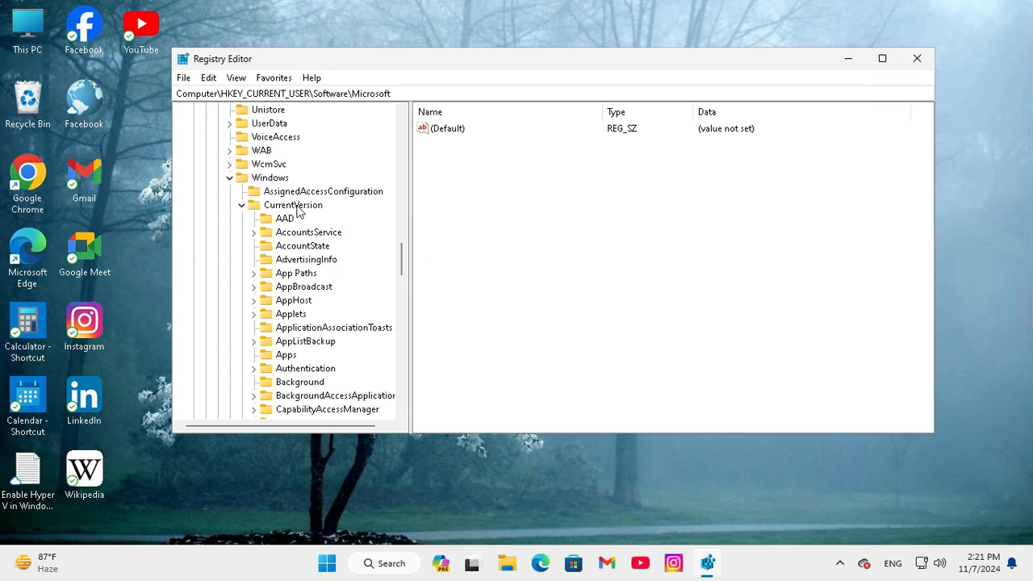
pyautogui.click(275, 178)
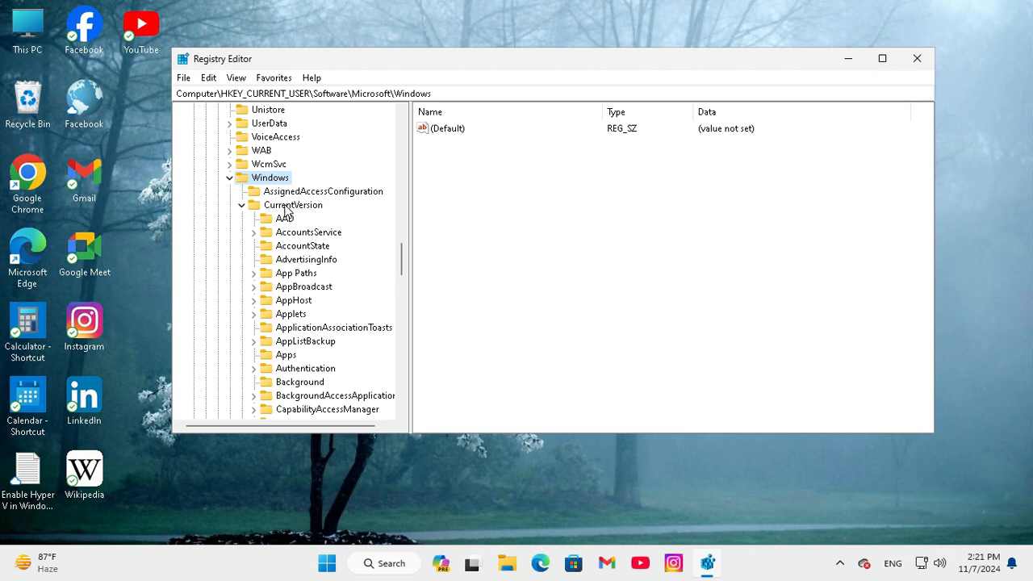
pyautogui.click(287, 206)
pyautogui.moveTo(404, 261); pyautogui.dragTo(403, 323)
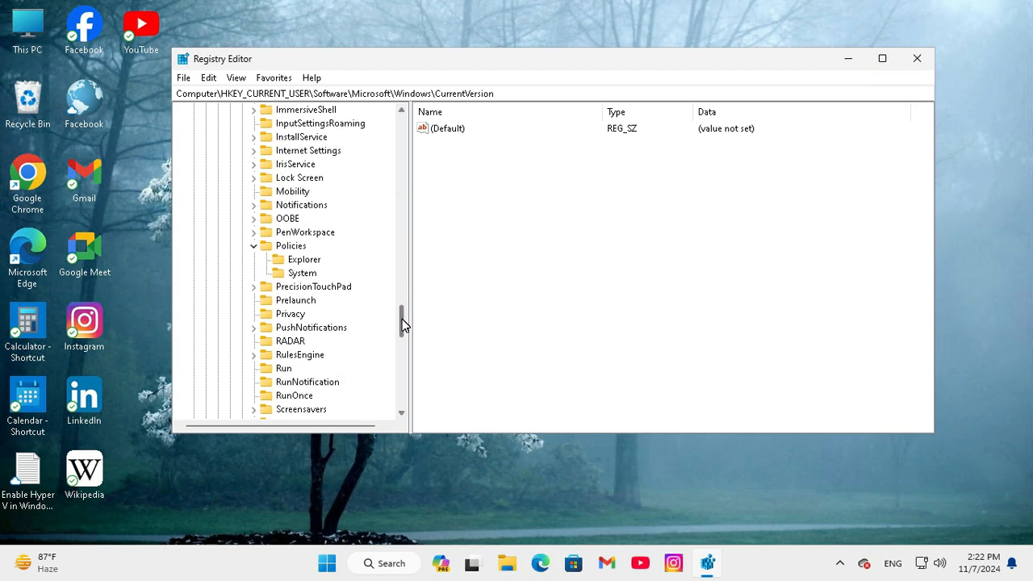
pyautogui.scroll(-1, 307, 263)
pyautogui.click(293, 234)
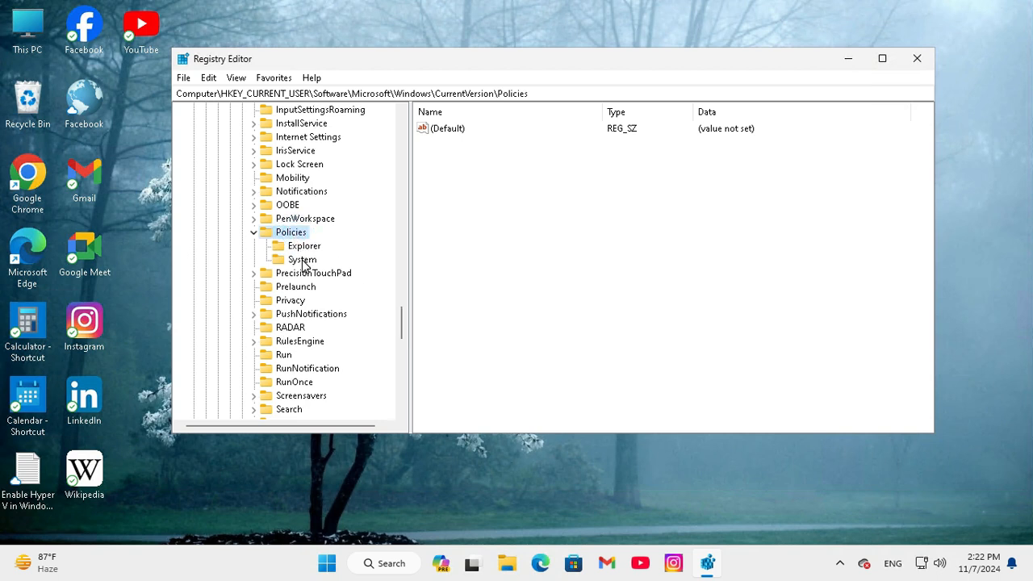
pyautogui.click(303, 260)
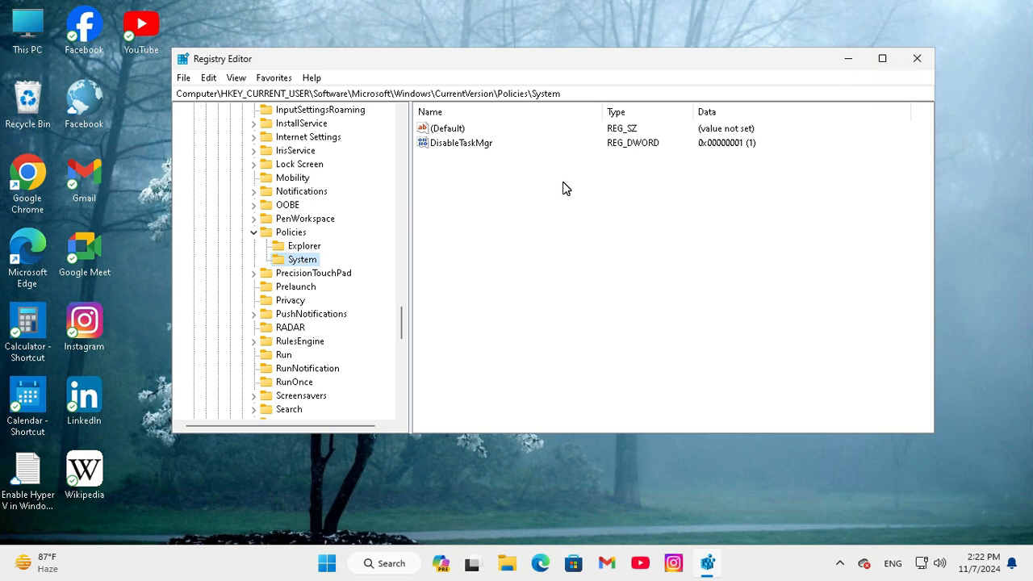
# Step: Set the value data of DisableTaskMgr in the System key to 0
pyautogui.click(457, 144)
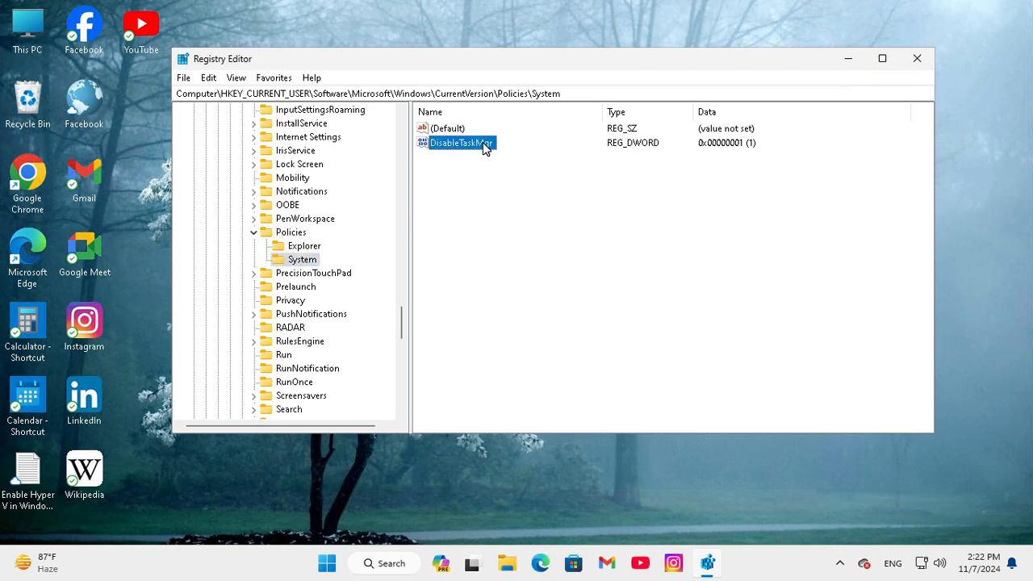
pyautogui.rightClick(485, 148)
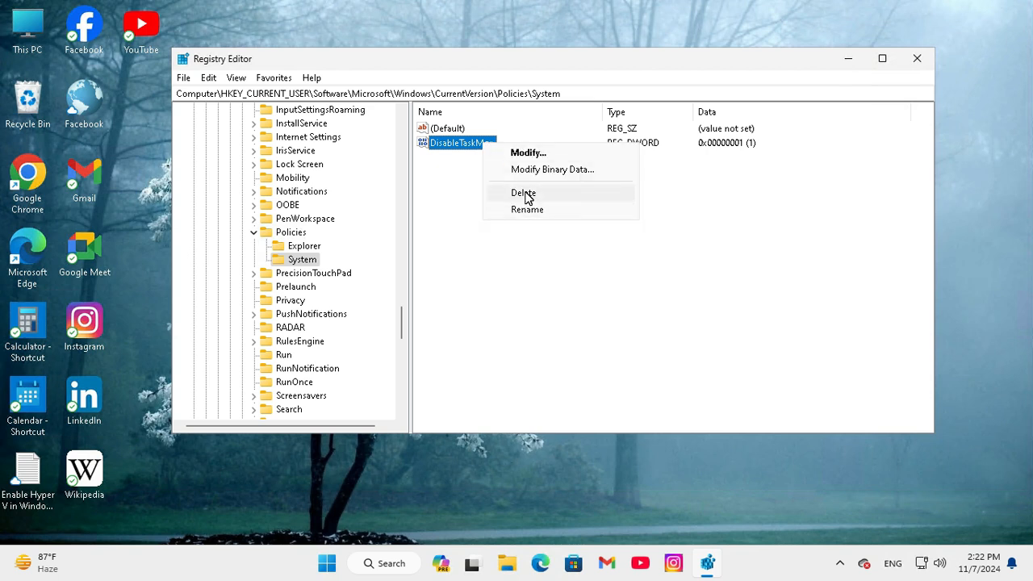
pyautogui.click(537, 154)
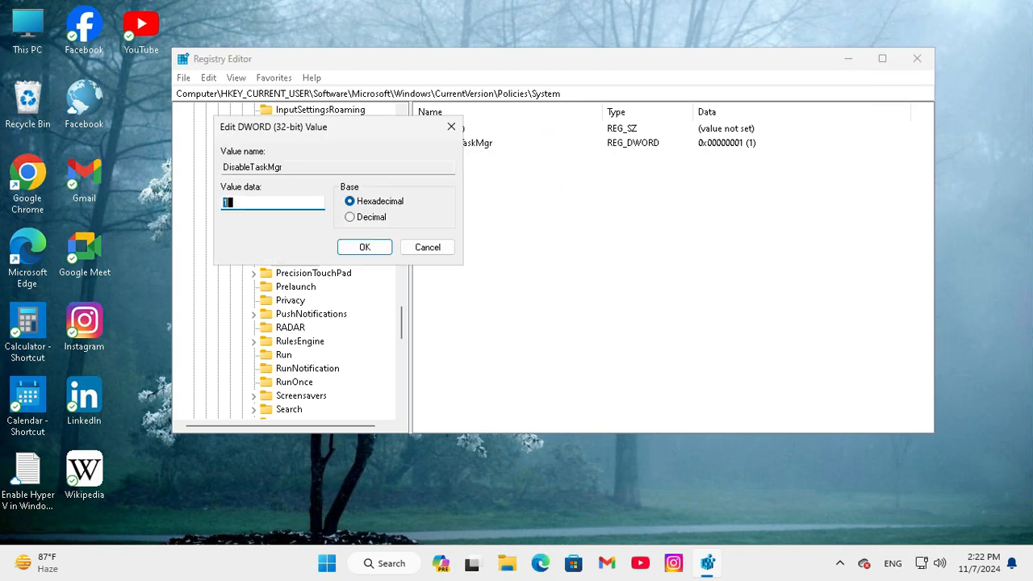
pyautogui.write('0')
pyautogui.click(363, 247)
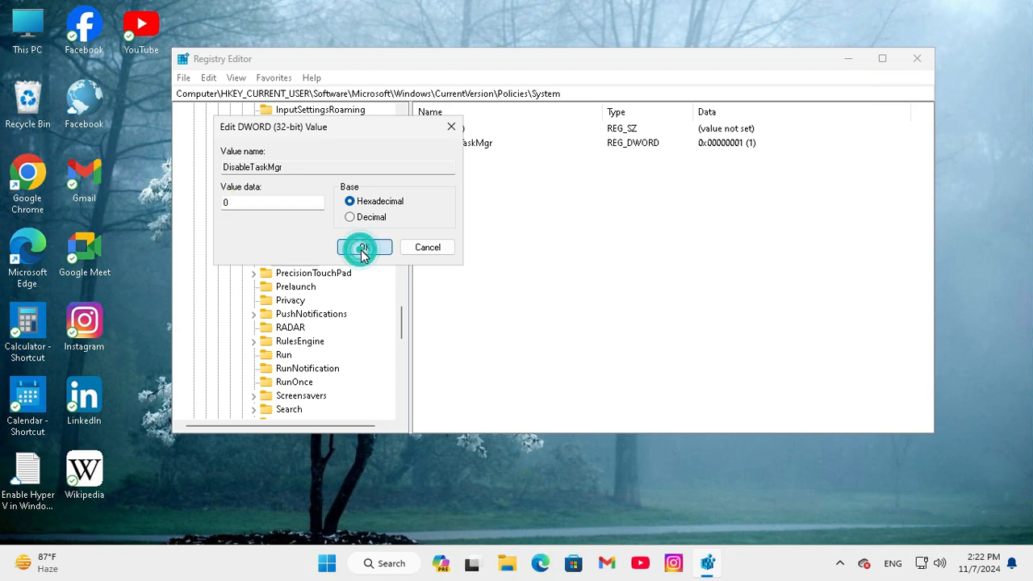
pyautogui.click(523, 208)
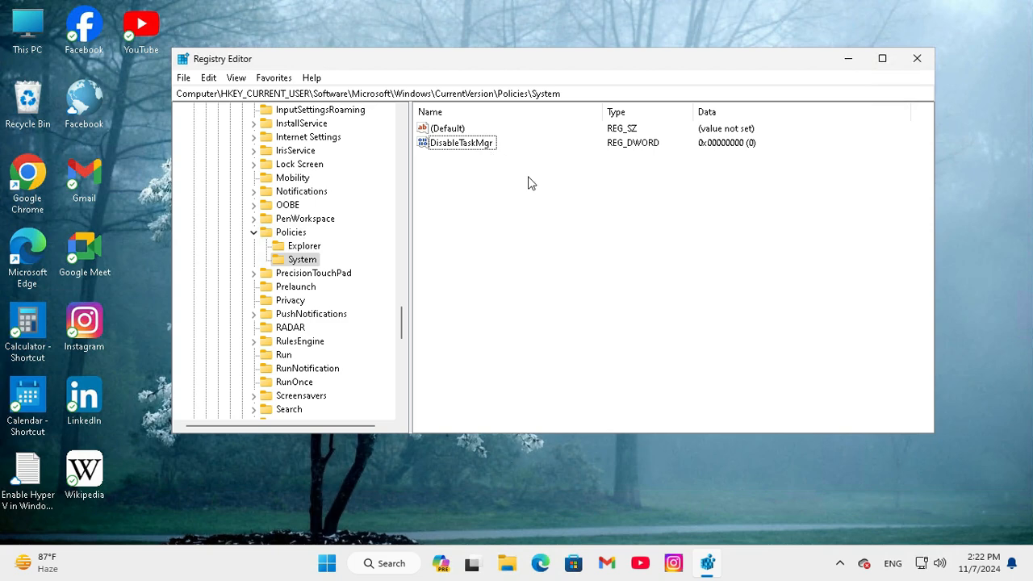